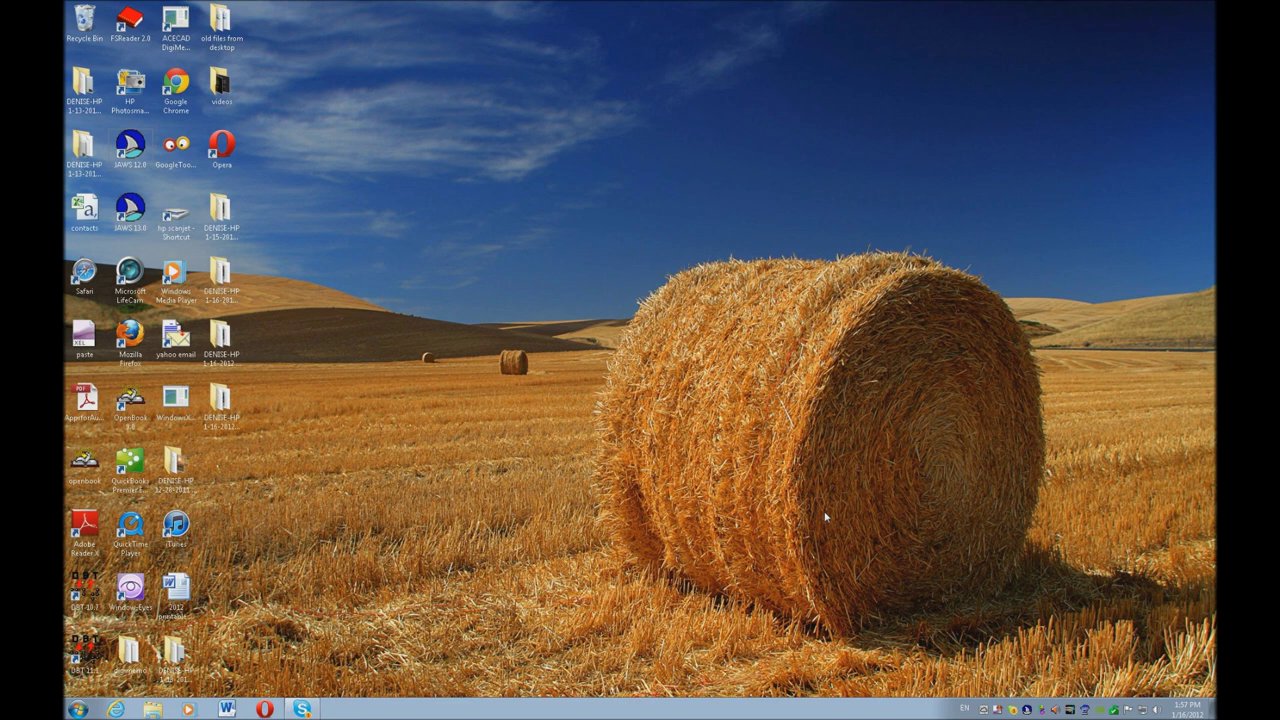
Switch to the blank Word document and set its zoom to 200%
key("super+4")
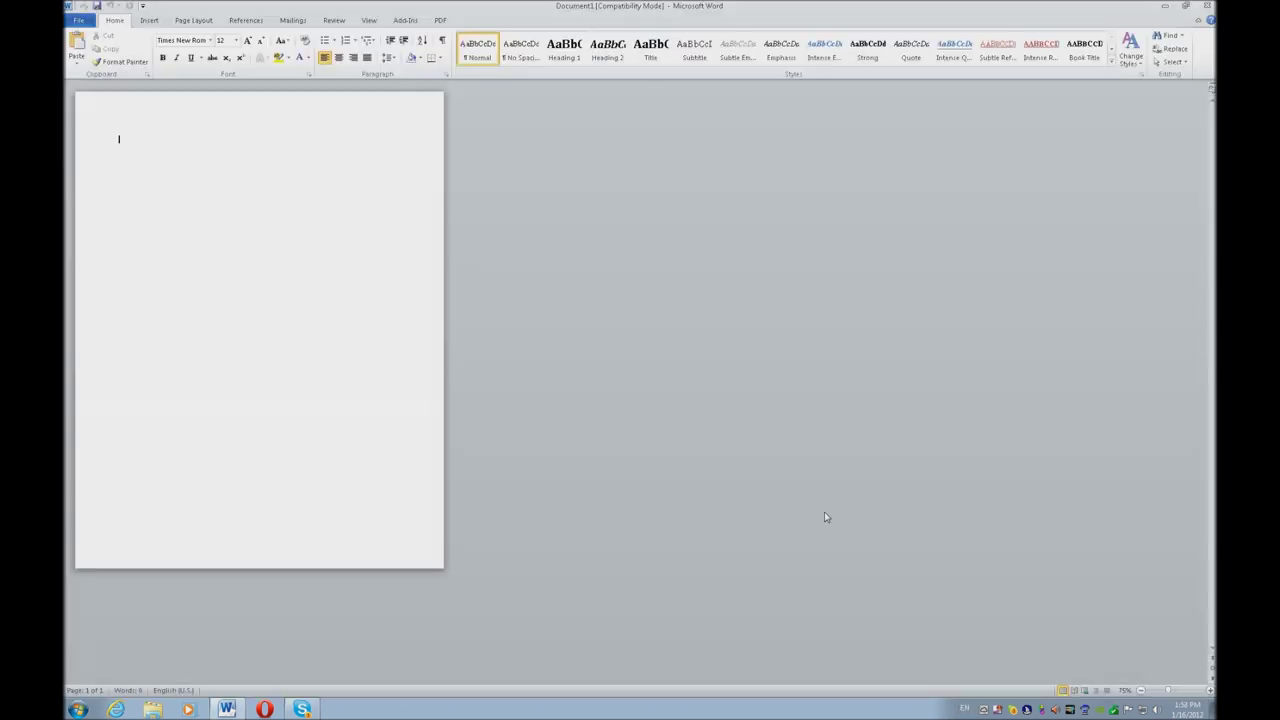
key("alt+v")
key("z")
key("Up")
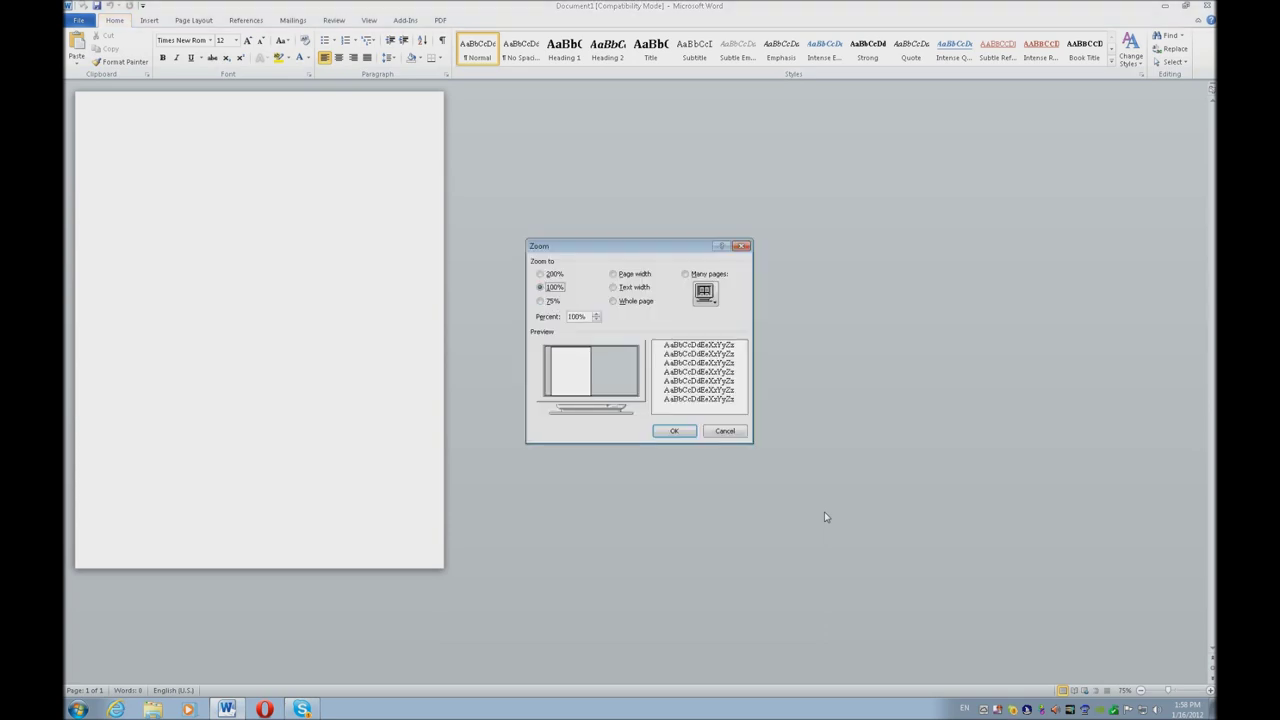
key("Return")
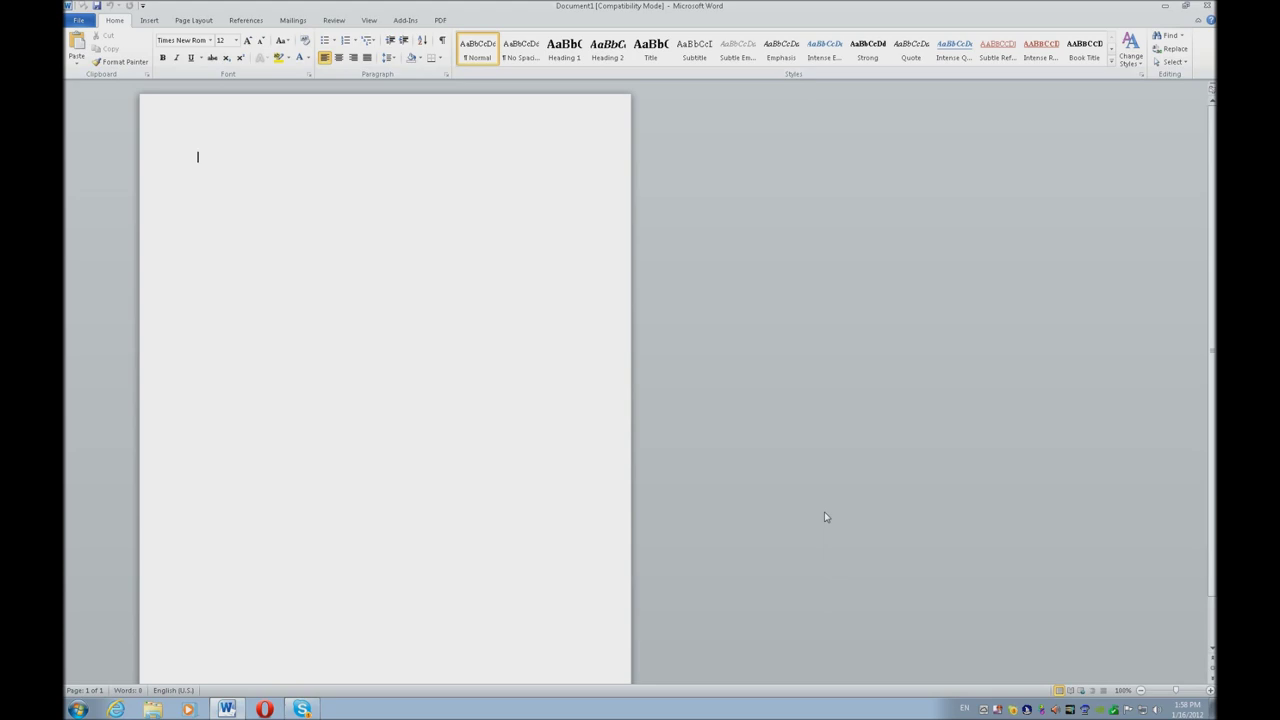
key("alt+w")
key("q")
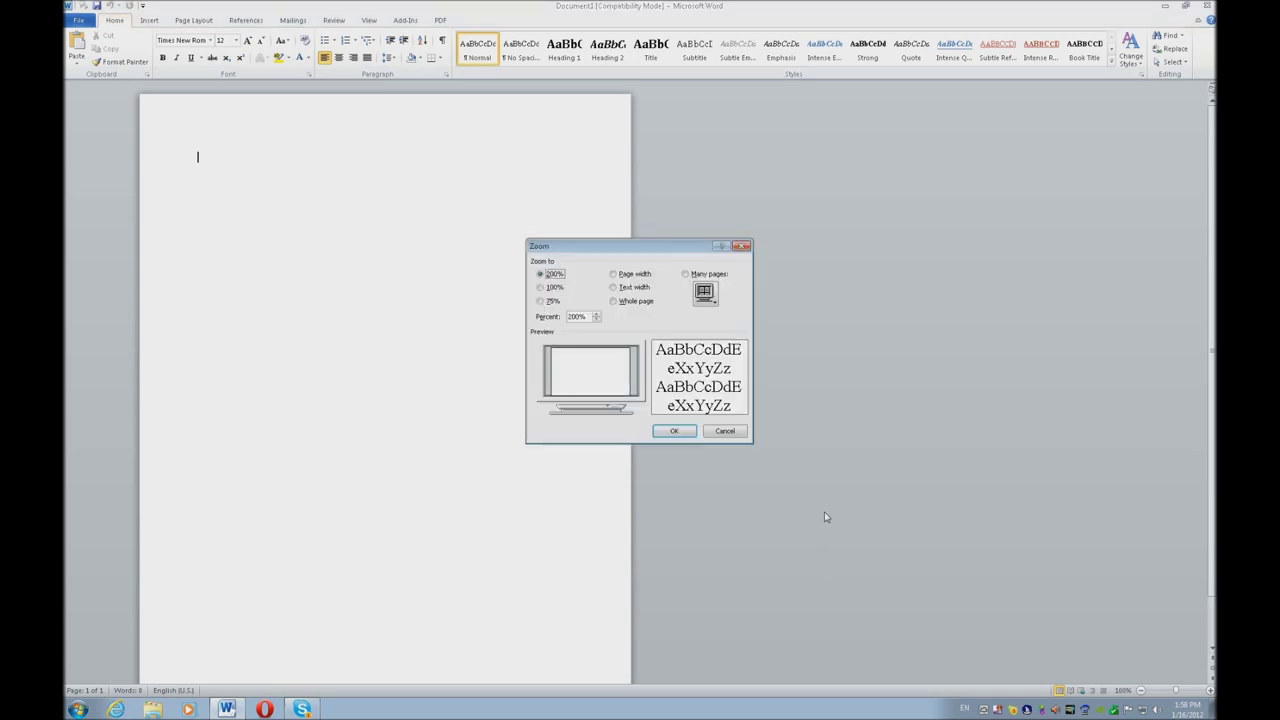
key("Return")
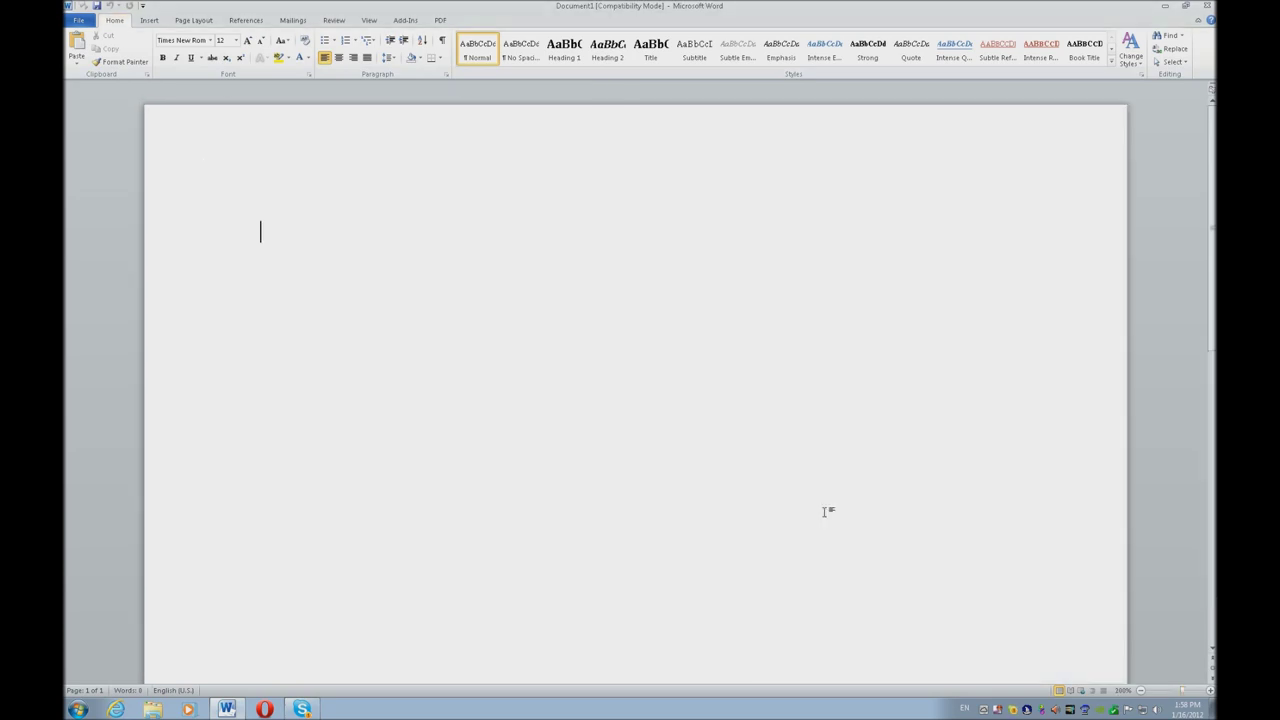
Enter the centered title "Food Chain" at the beginning of the document and start a new line
key("ctrl+e")
type("Food Chain")
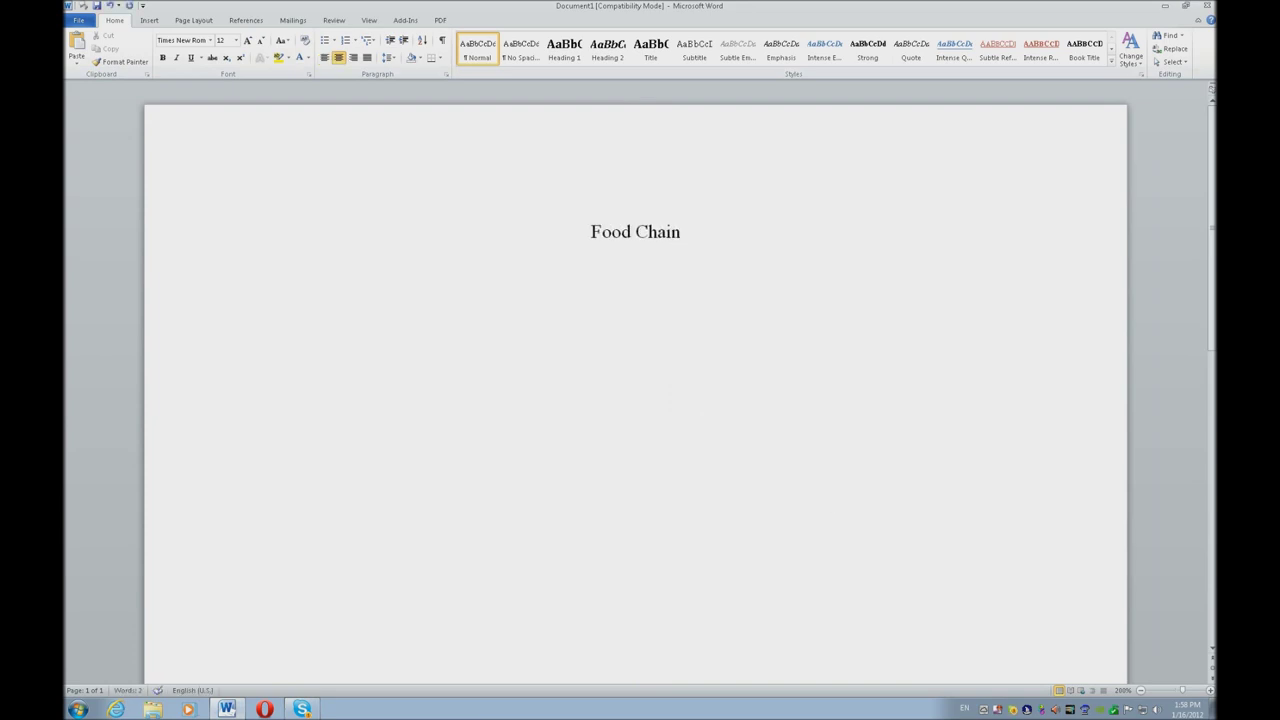
key("Return")
Add a right-aligned "Name" line under the title and insert the current date below it in the 1/16/2012 format
key("ctrl+r")
type("Name")
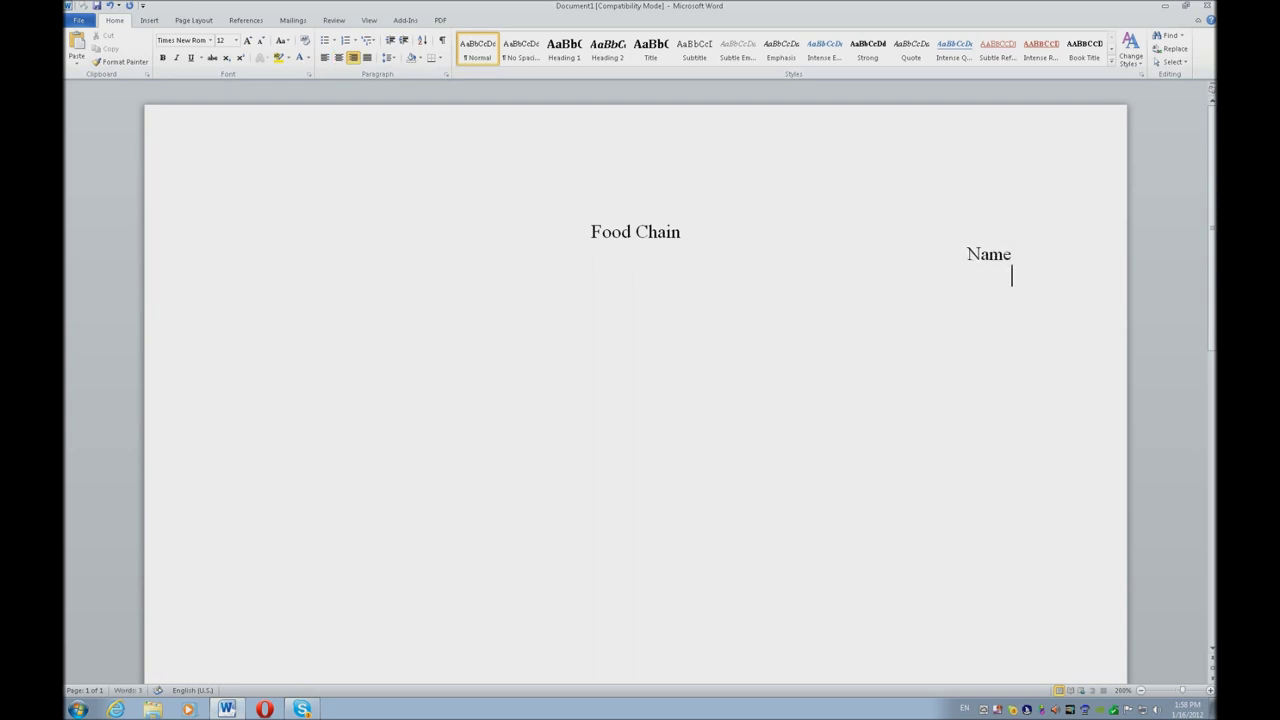
key("alt+n")
key("d")
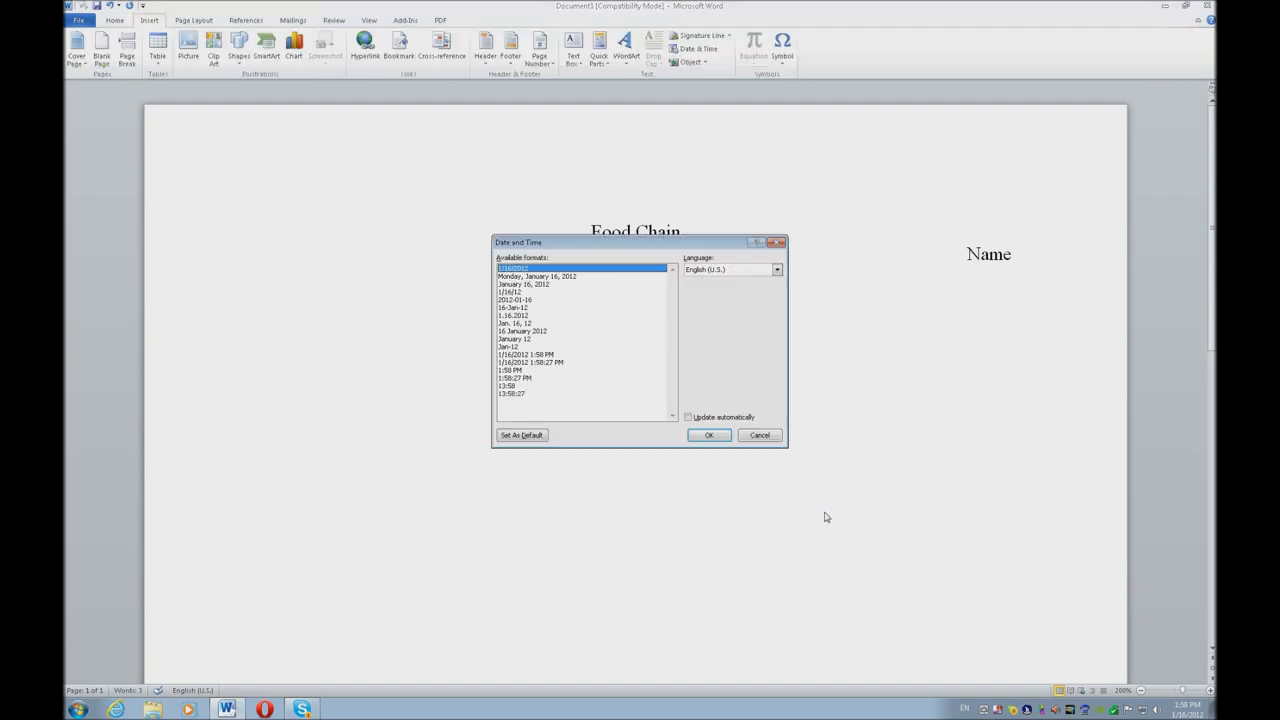
key("Return")
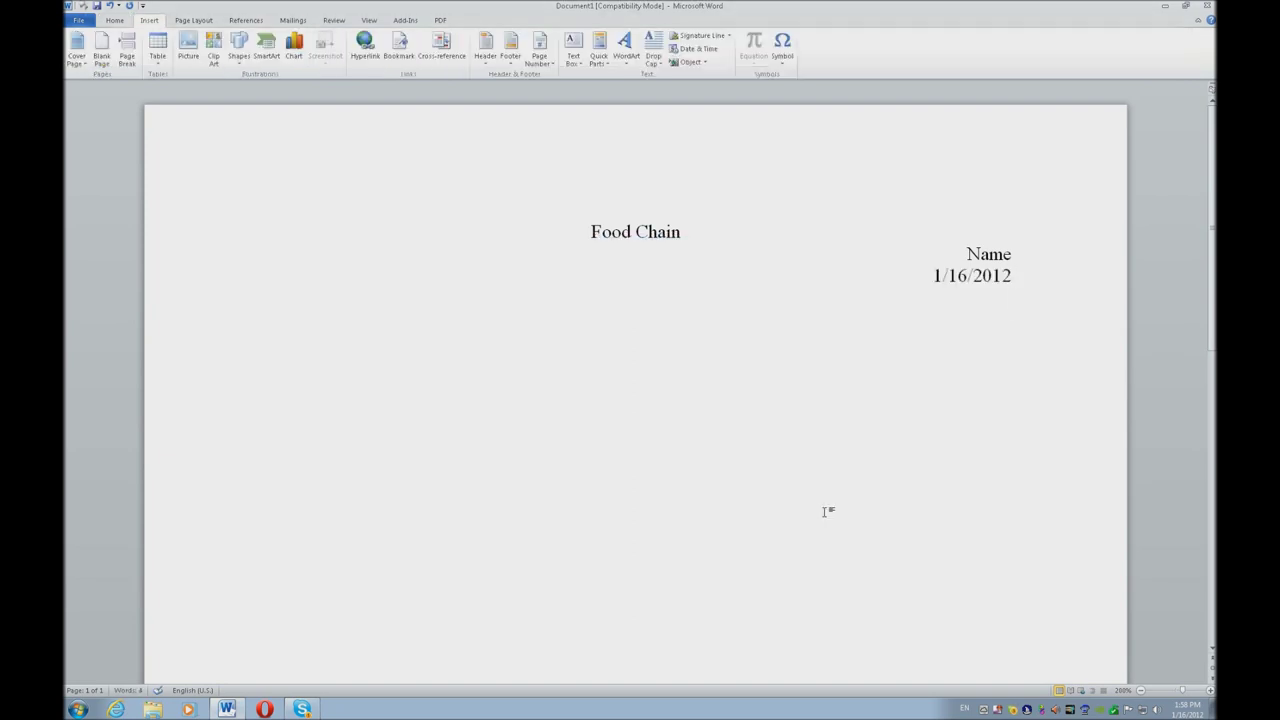
Insert a Cycle Diagram on a left-aligned line two lines below the date and set the zoom to 100%
key("Return")
key("Return")
key("ctrl+l")
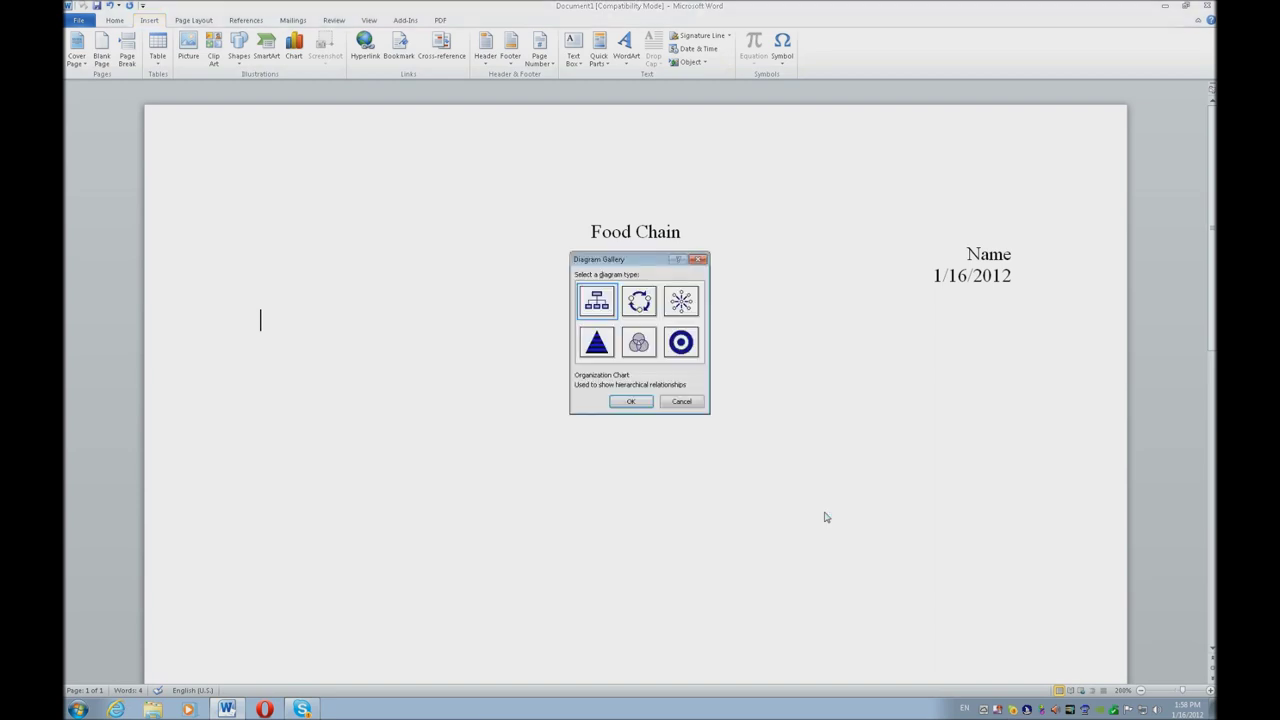
key("Right")
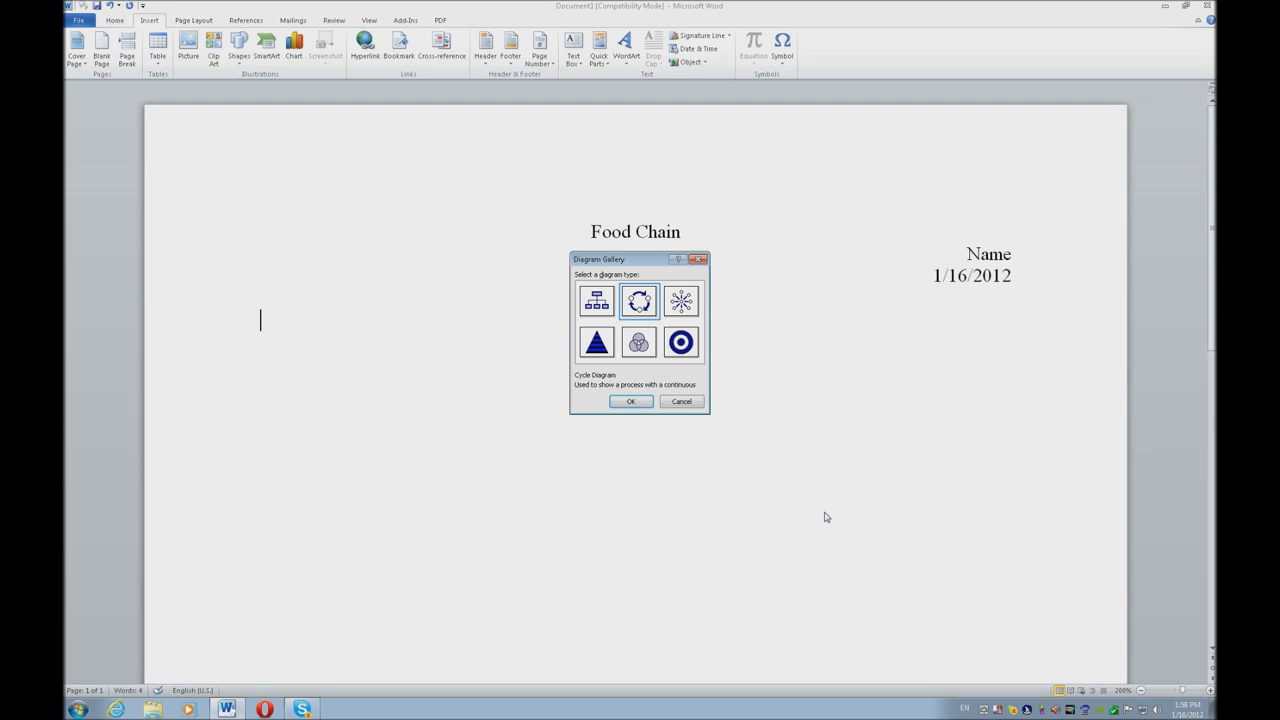
key("Return")
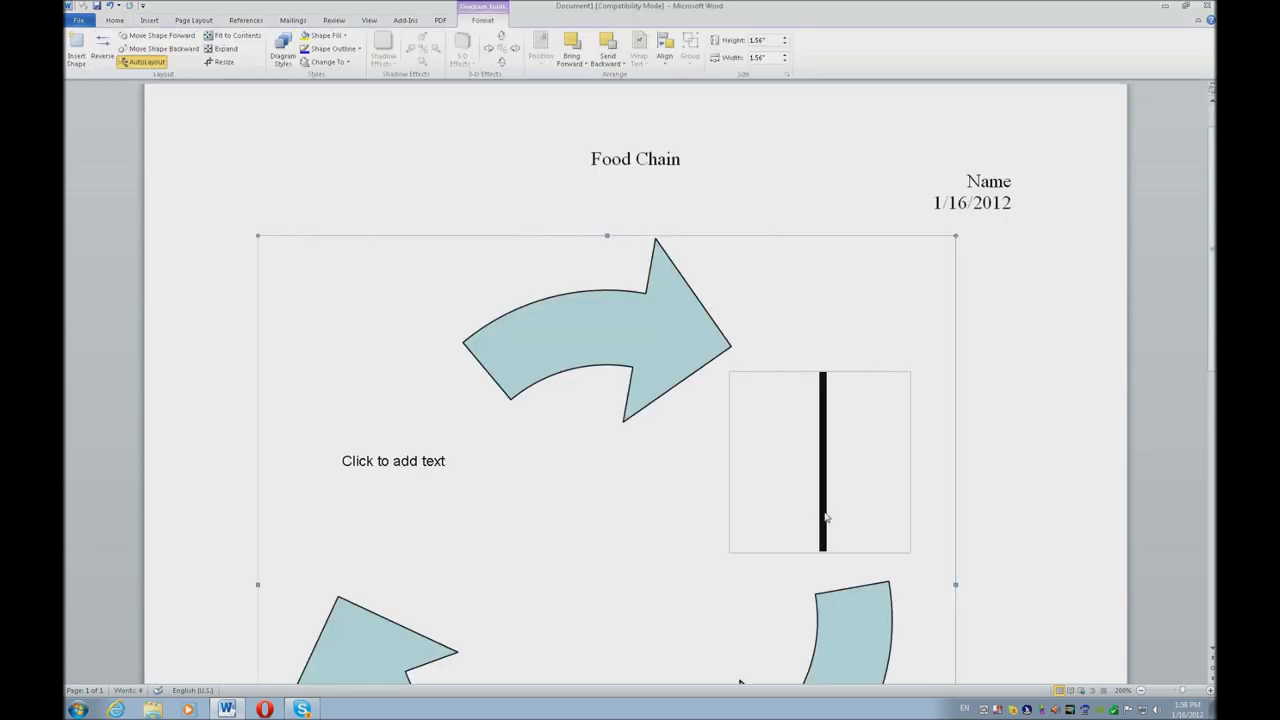
key("alt+w")
key("q")
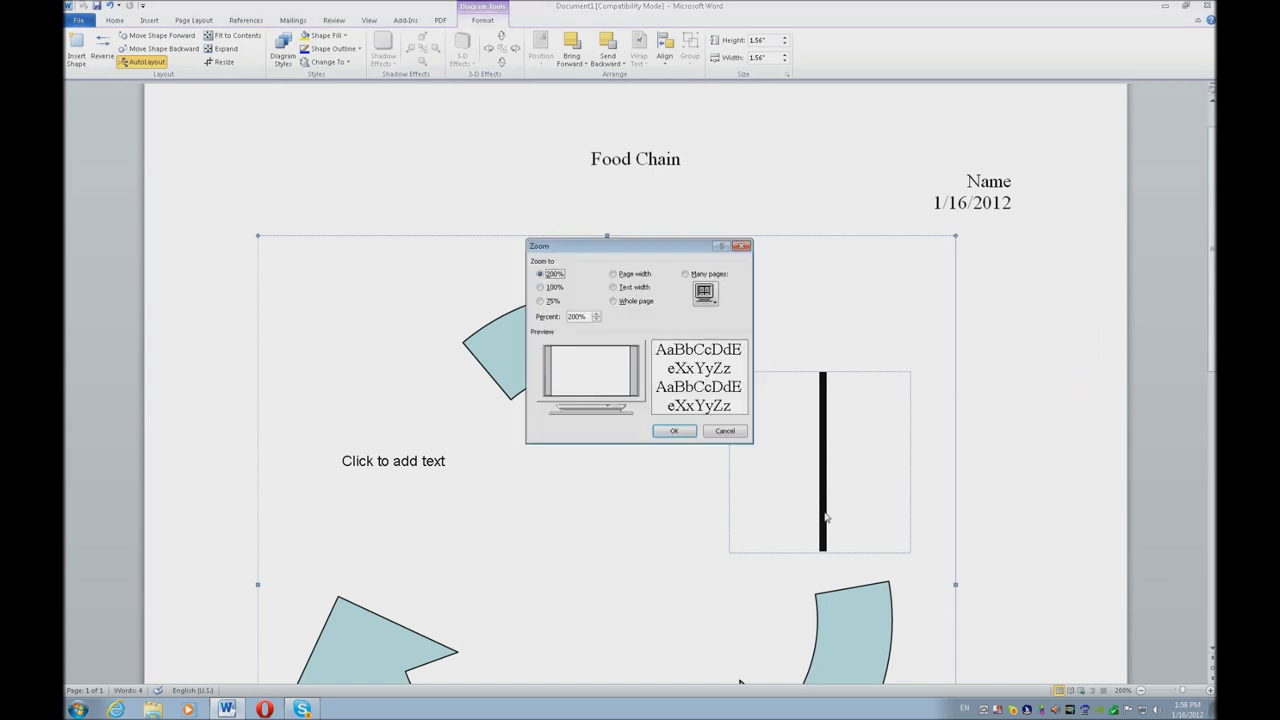
key("Return")
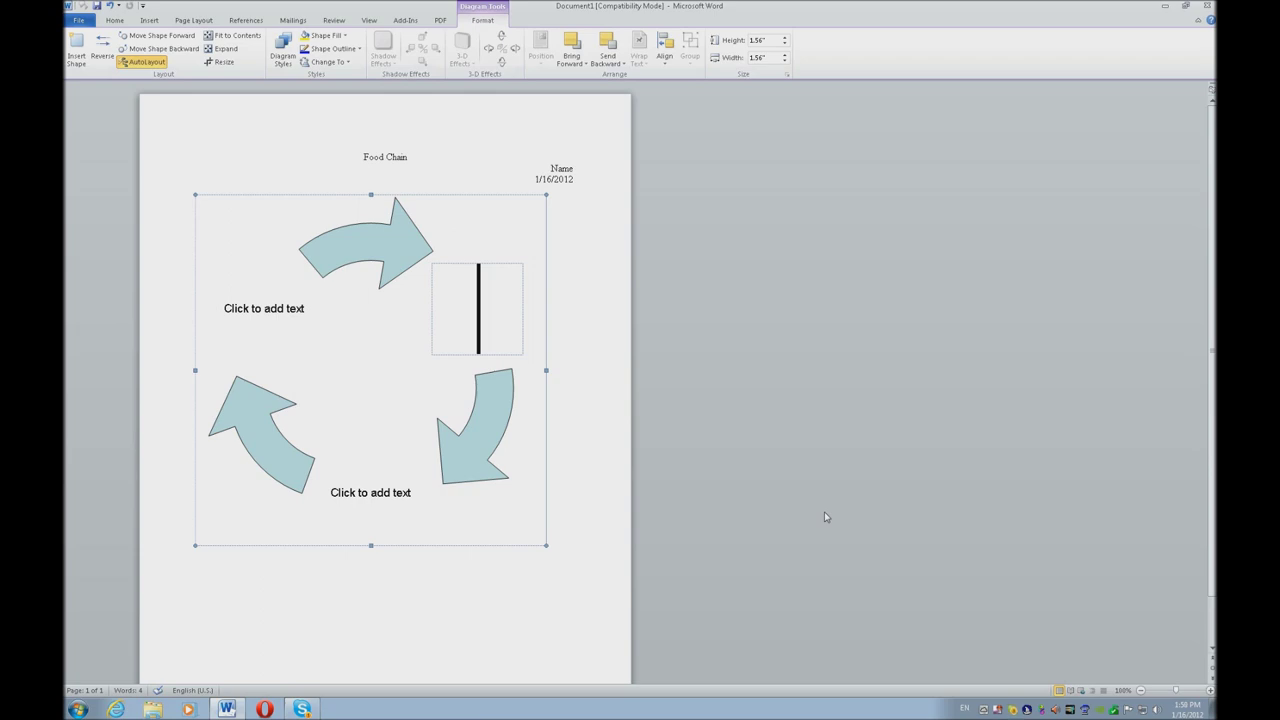
Insert an extra shape into the cycle diagram and delete it again
key("shift+F10")
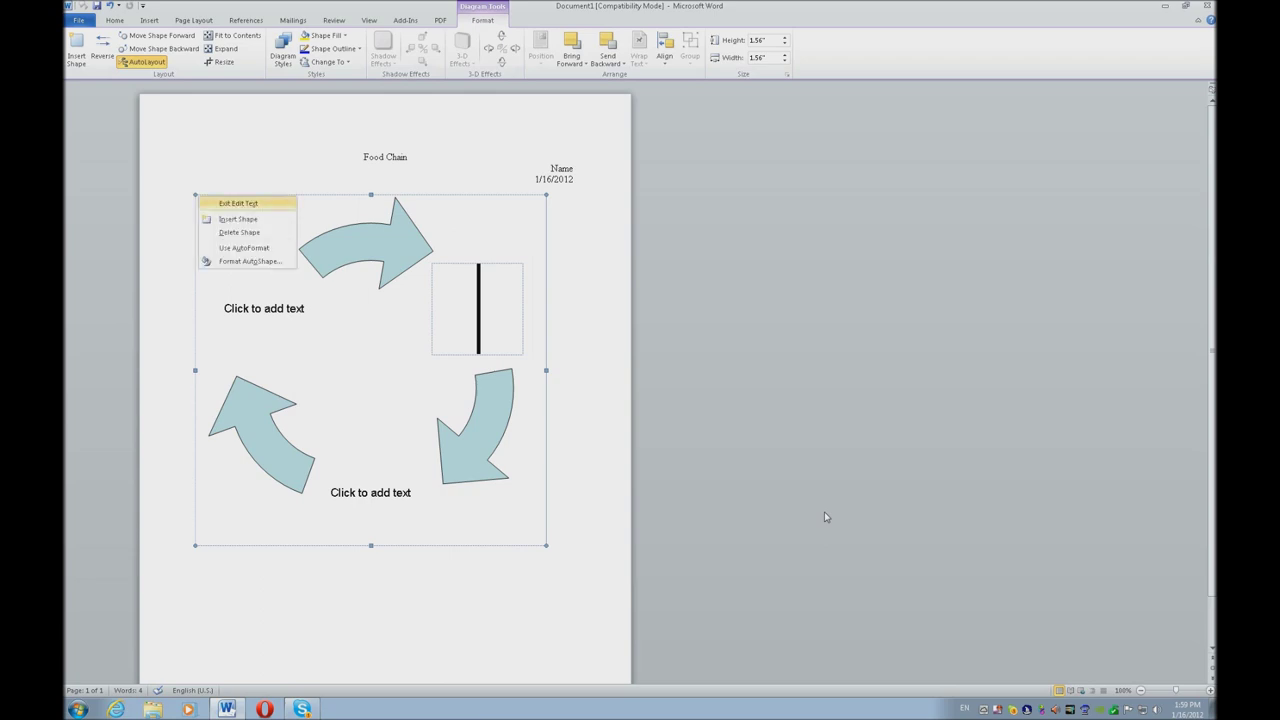
key("Down")
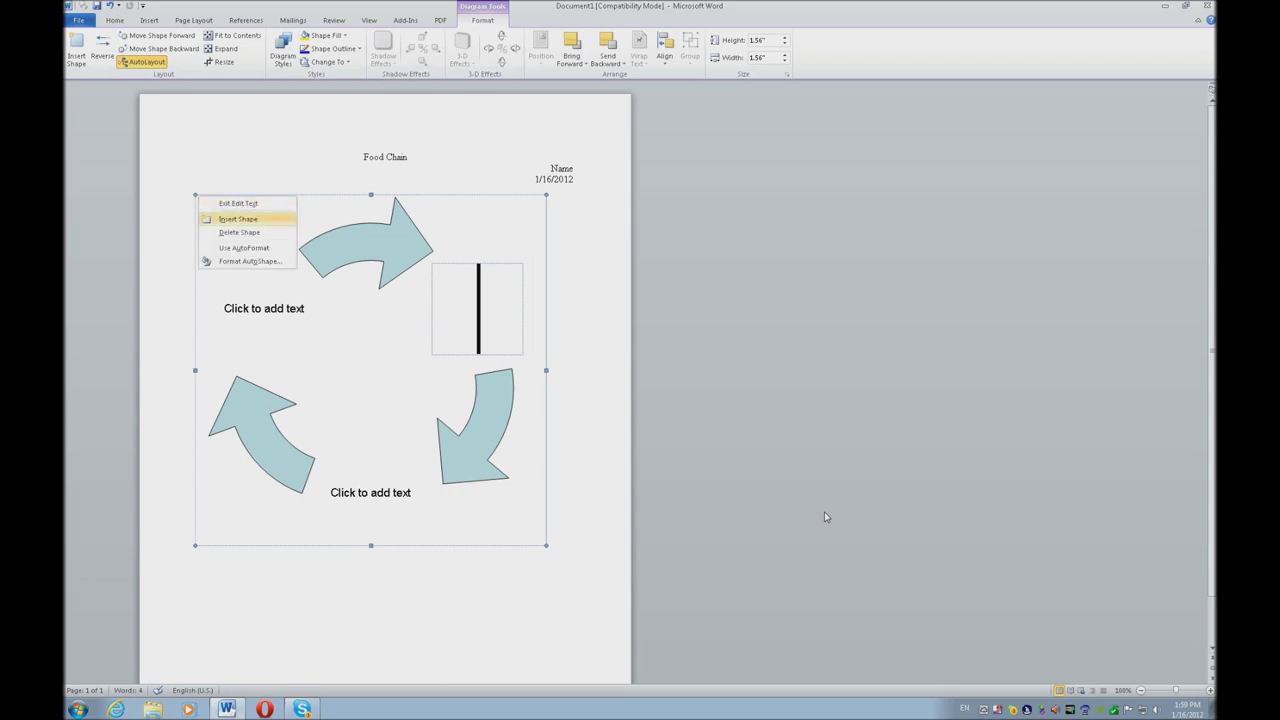
key("Return")
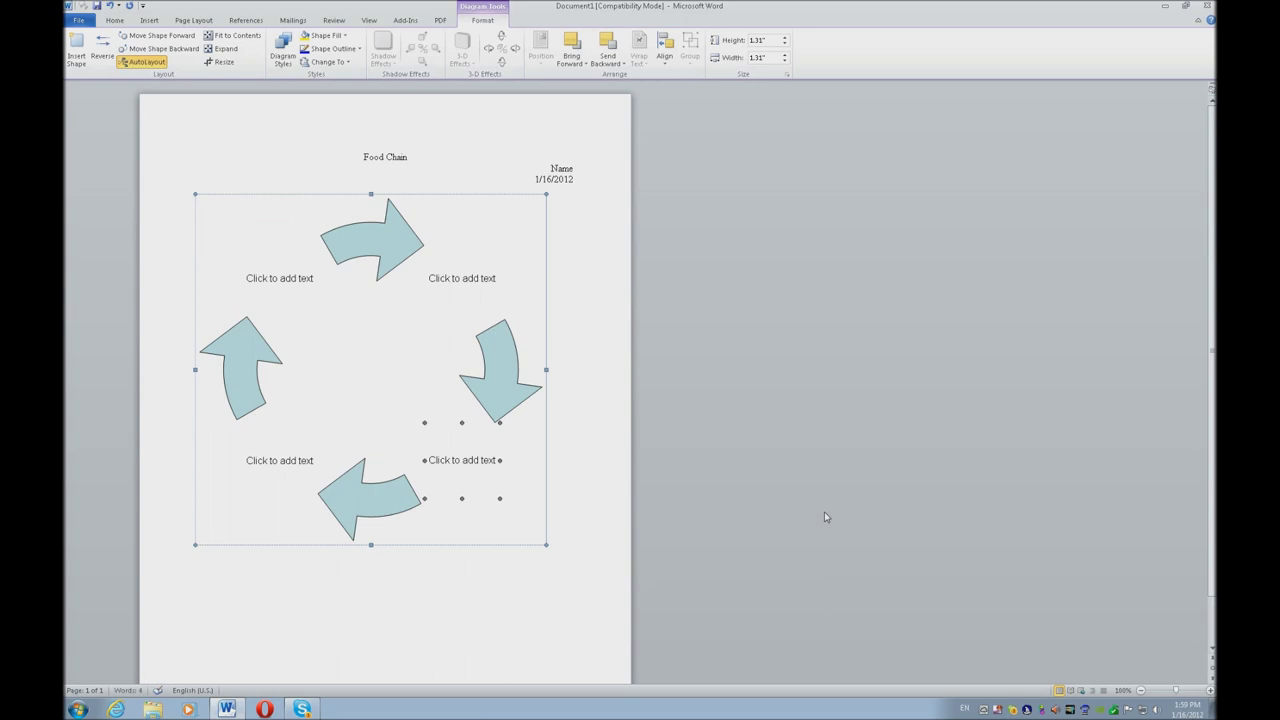
key("Delete")
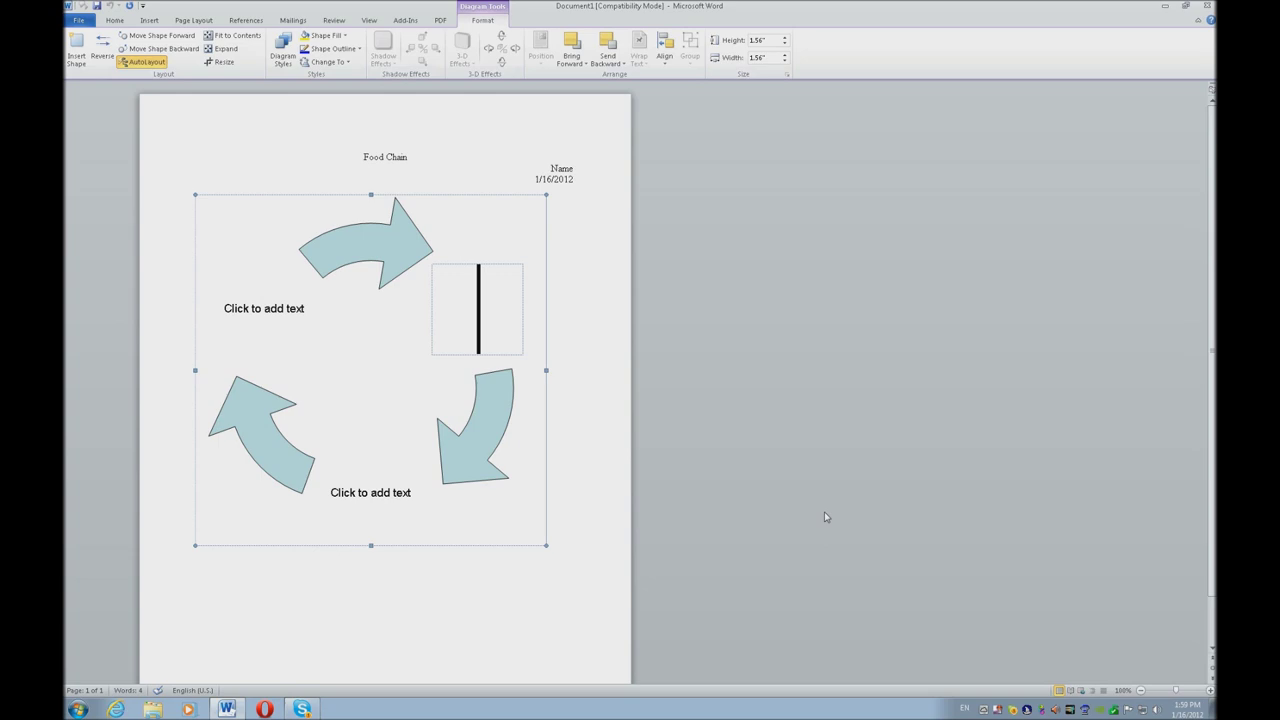
Label the cycle diagram's right-hand text shape "Grass" and enlarge the text by three font size steps
type("Grass")
key("ctrl+a")
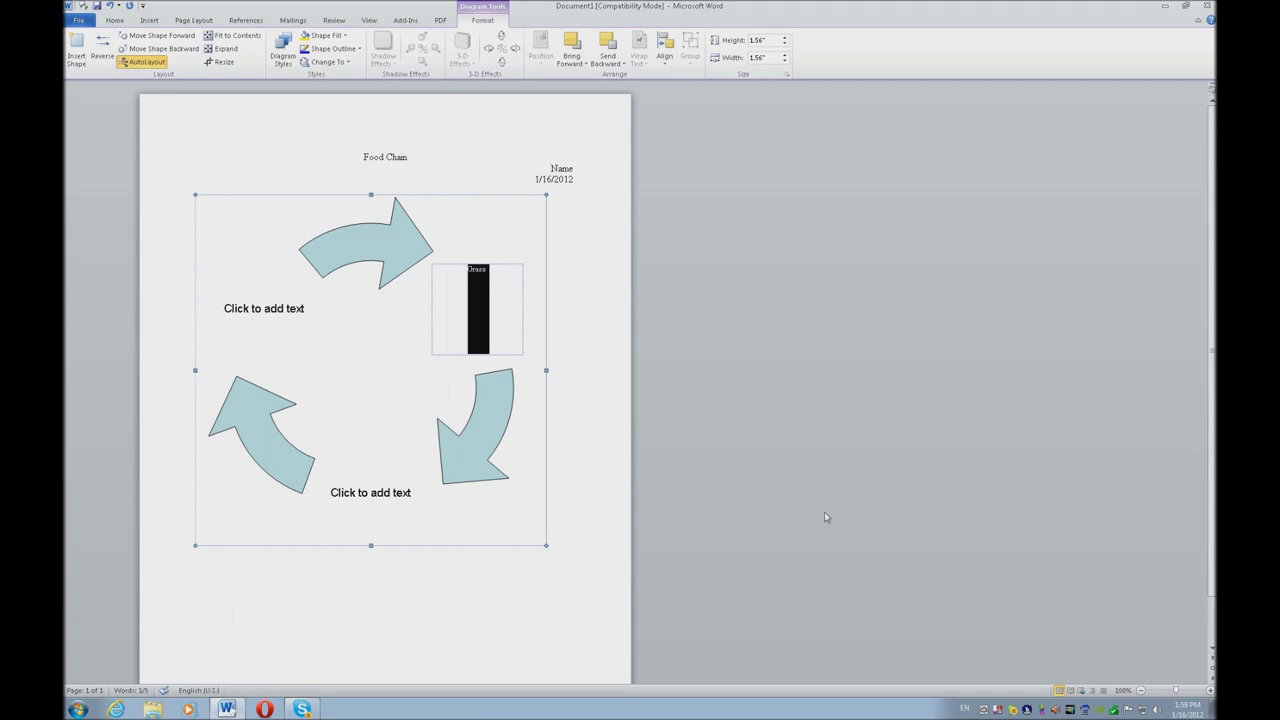
key("ctrl+shift+period")
key("ctrl+shift+period")
key("ctrl+shift+period")
key("ctrl+shift+period")
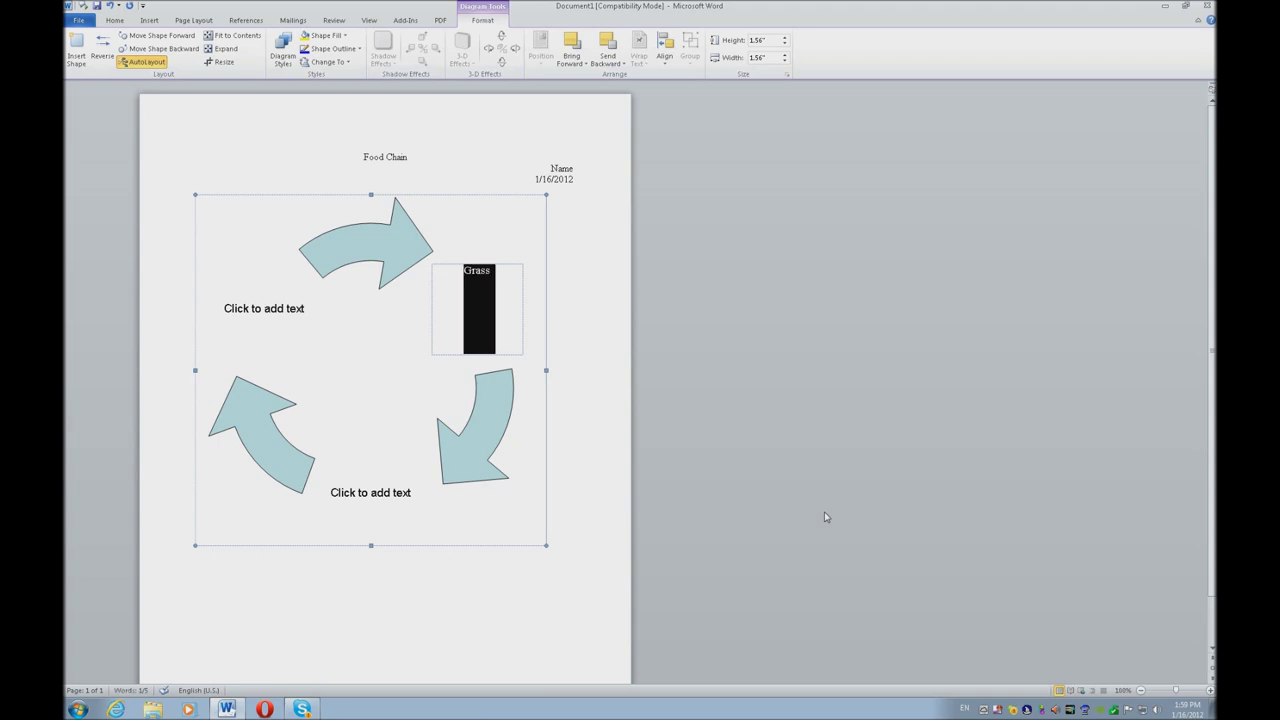
key("Right")
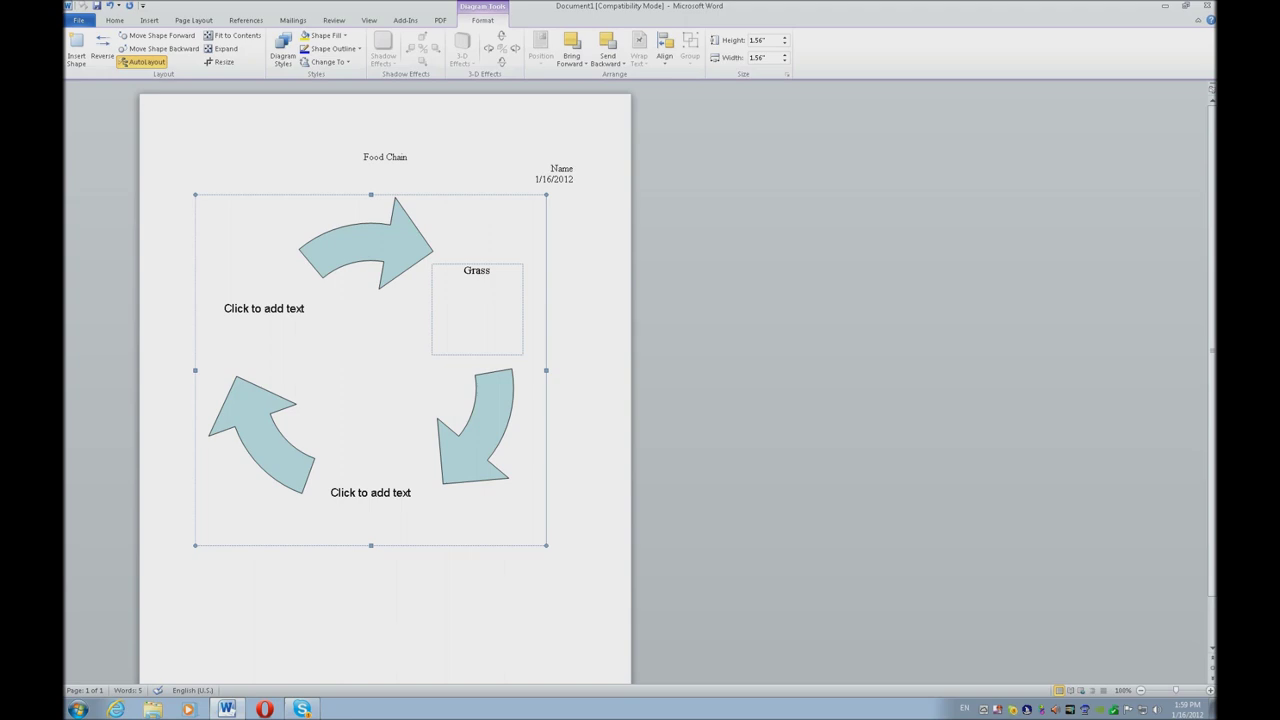
Search the clip art for "grass" and insert the picture of tall grass beside a fence below the Grass label
left_click(149, 20)
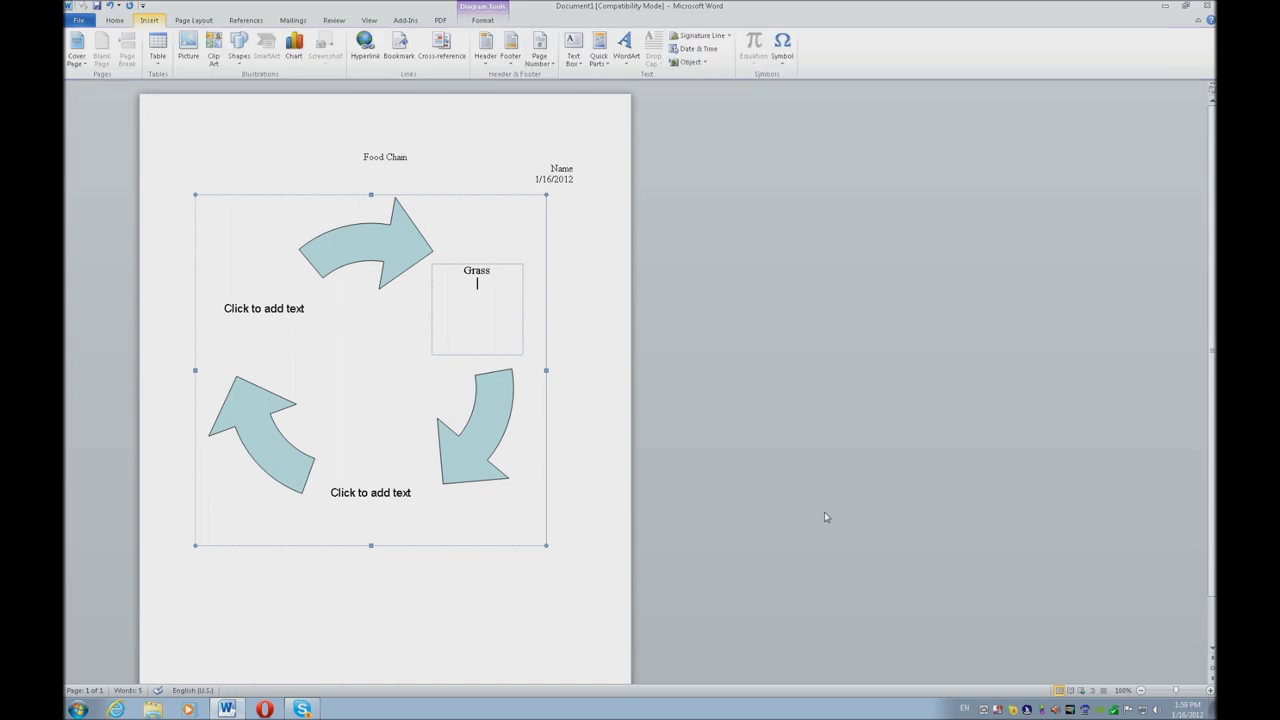
key("f")
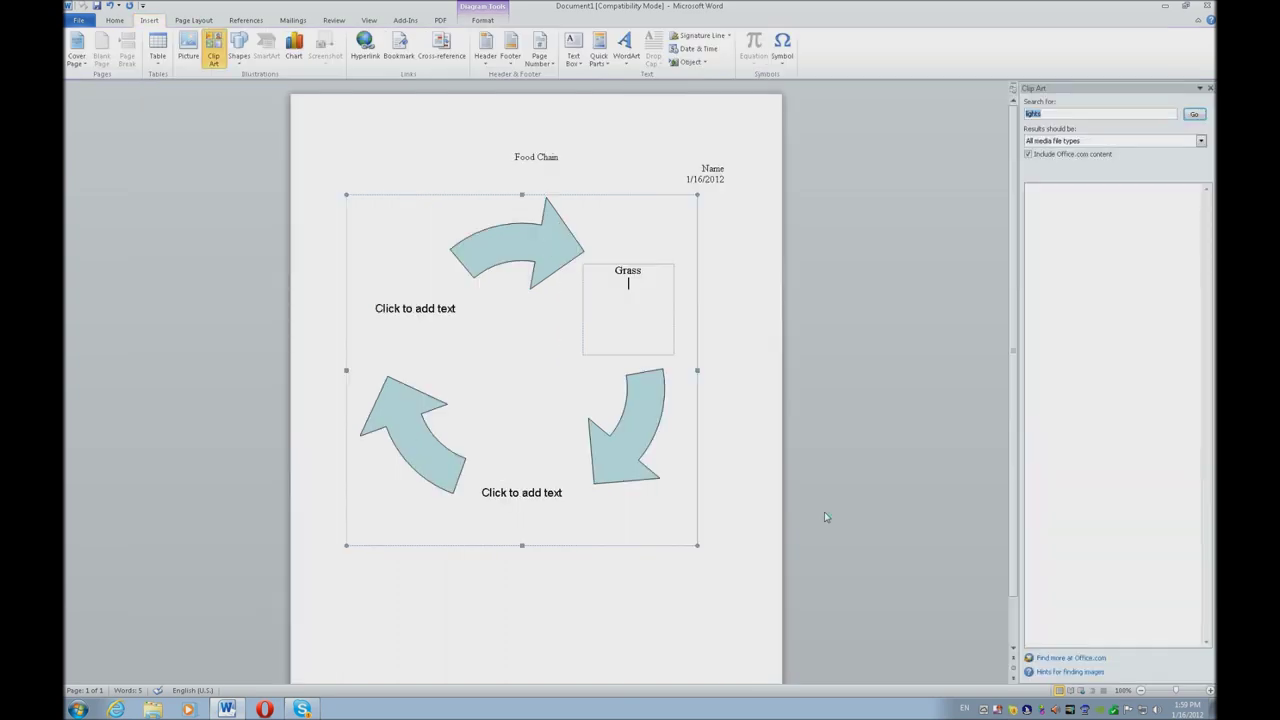
type("grass")
key("Return")
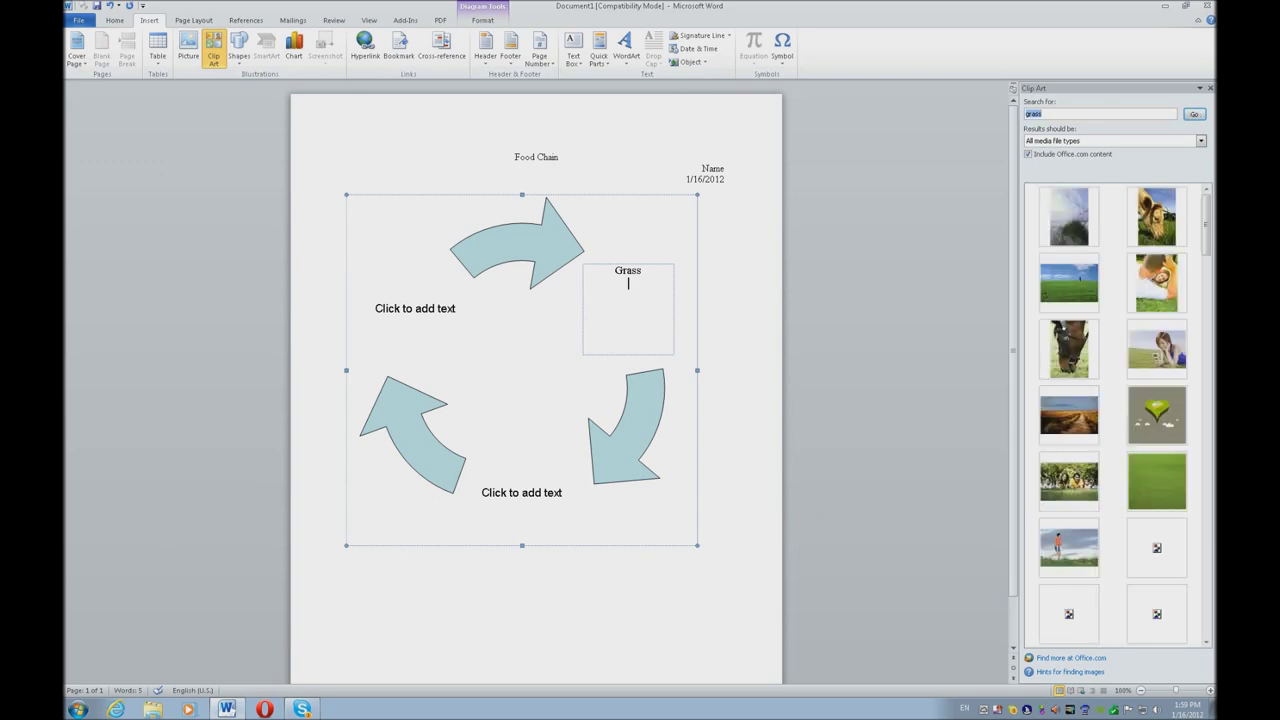
key("Tab")
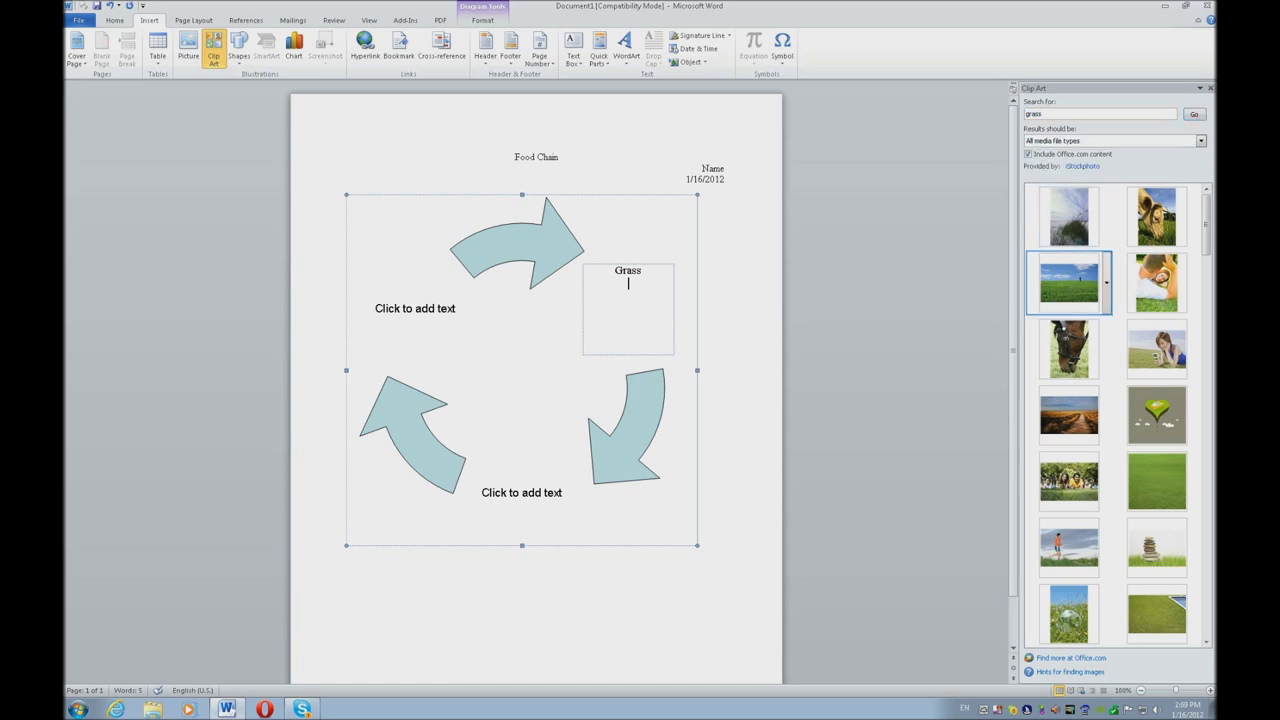
scroll(1157, 600, "down", 5)
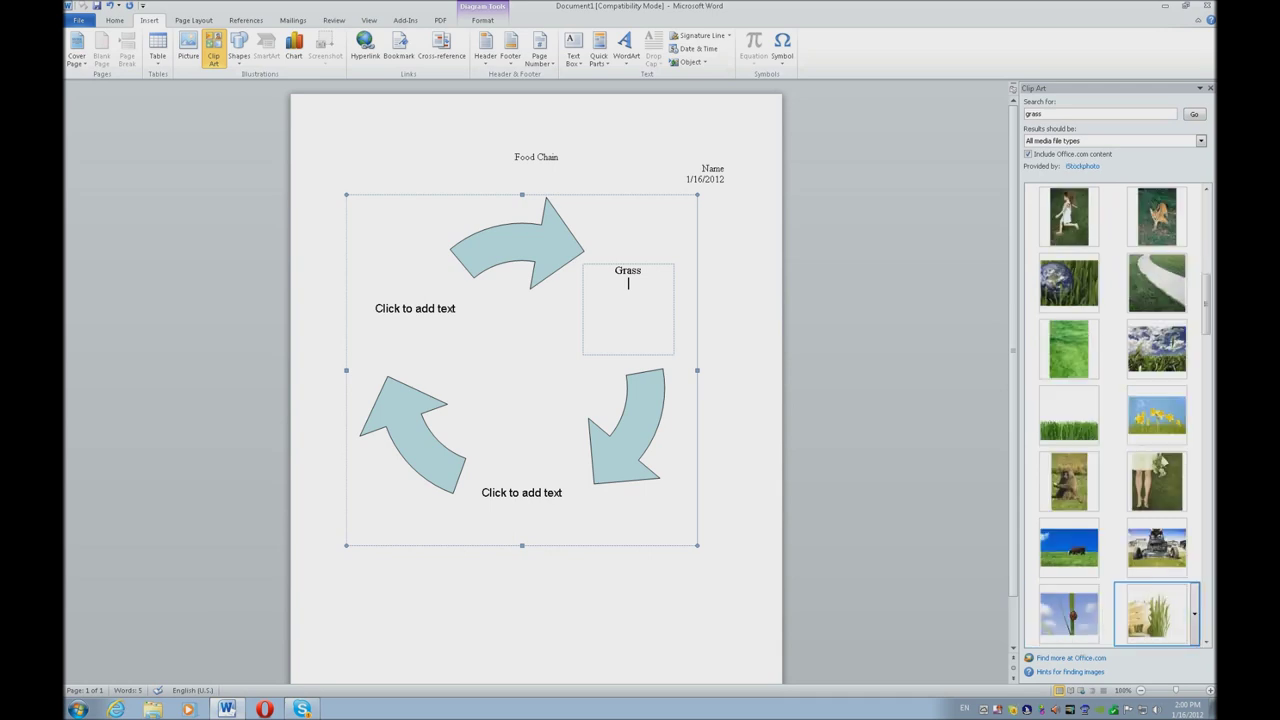
left_click(1194, 614)
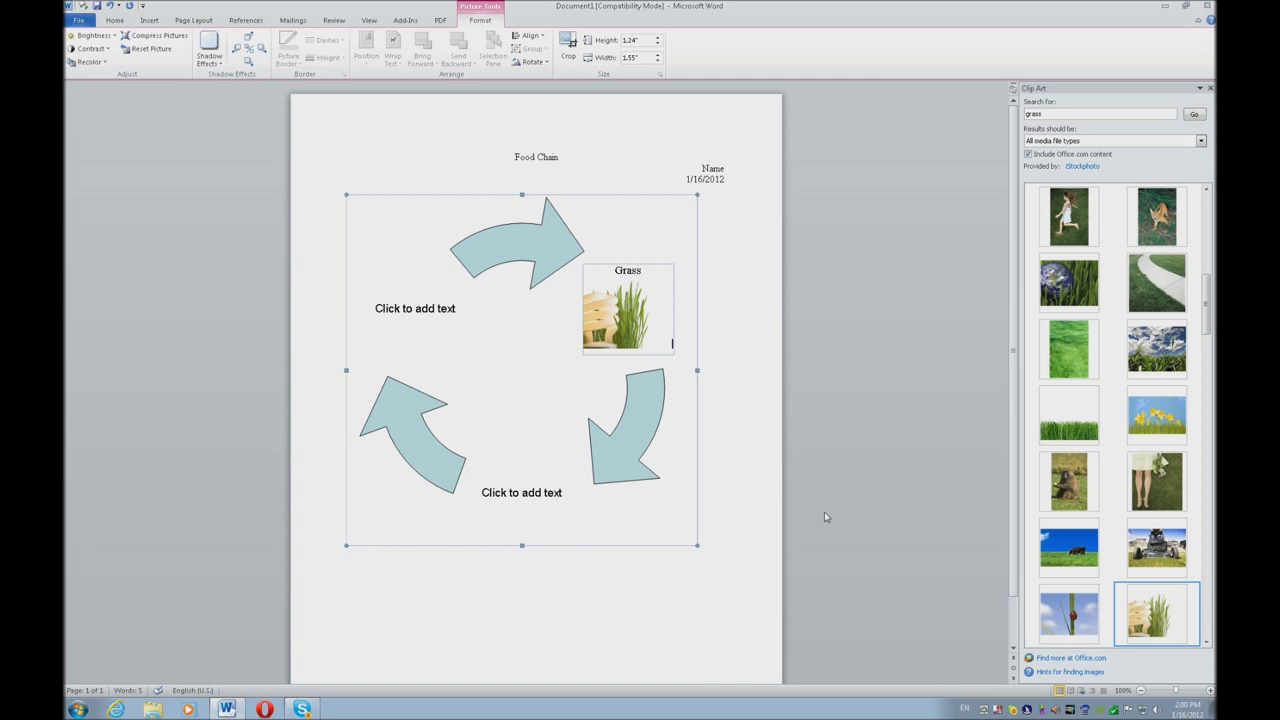
Label the cycle diagram's bottom text shape "Rabbit"
key("Escape")
key("Tab")
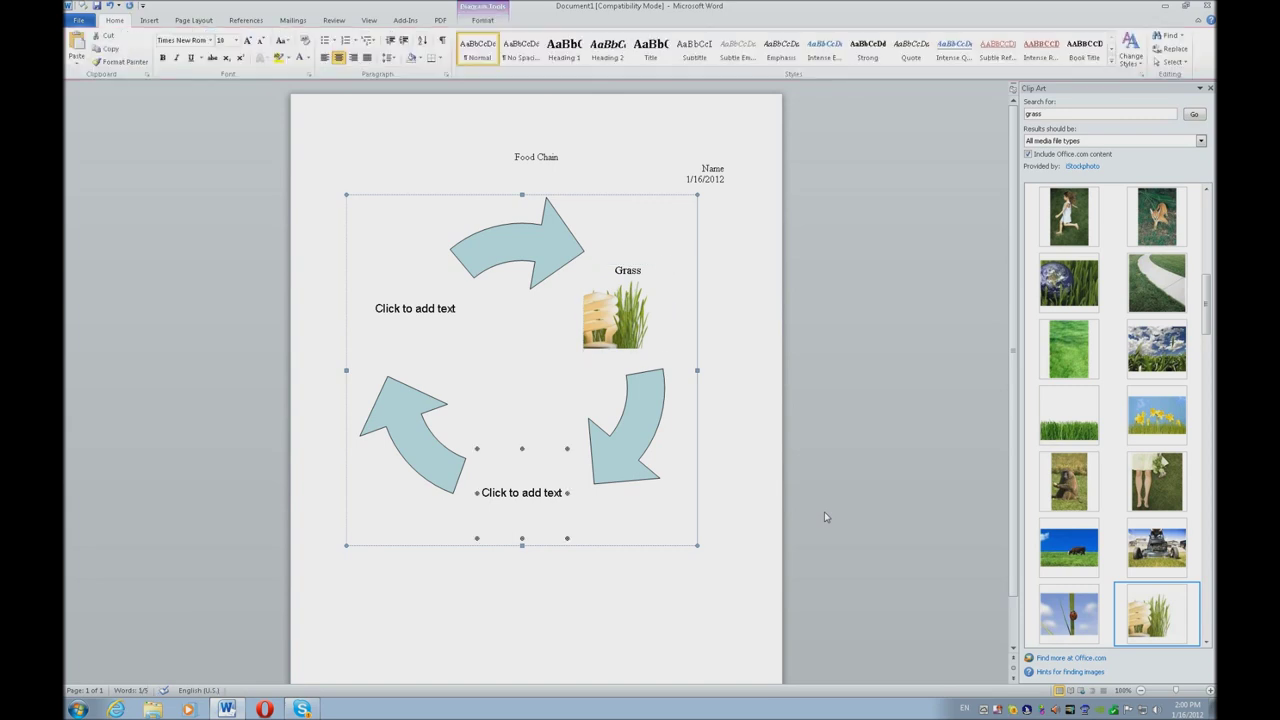
key("Return")
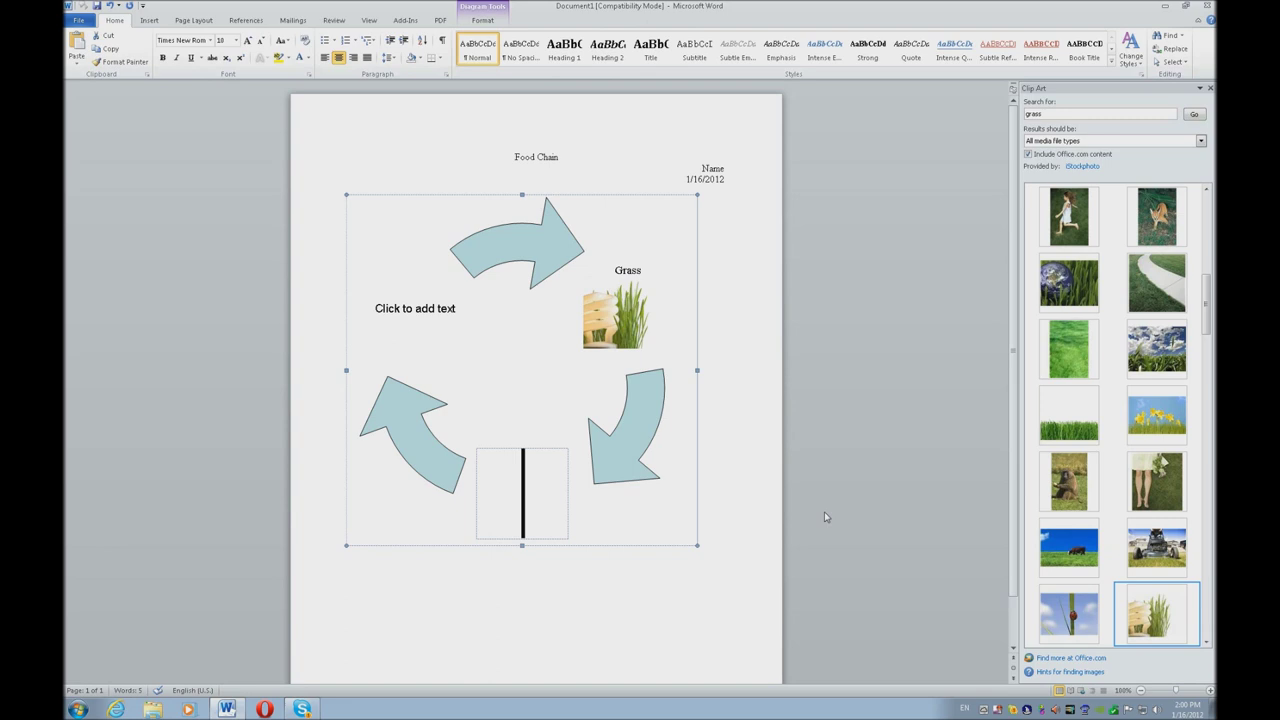
type("Rabbit")
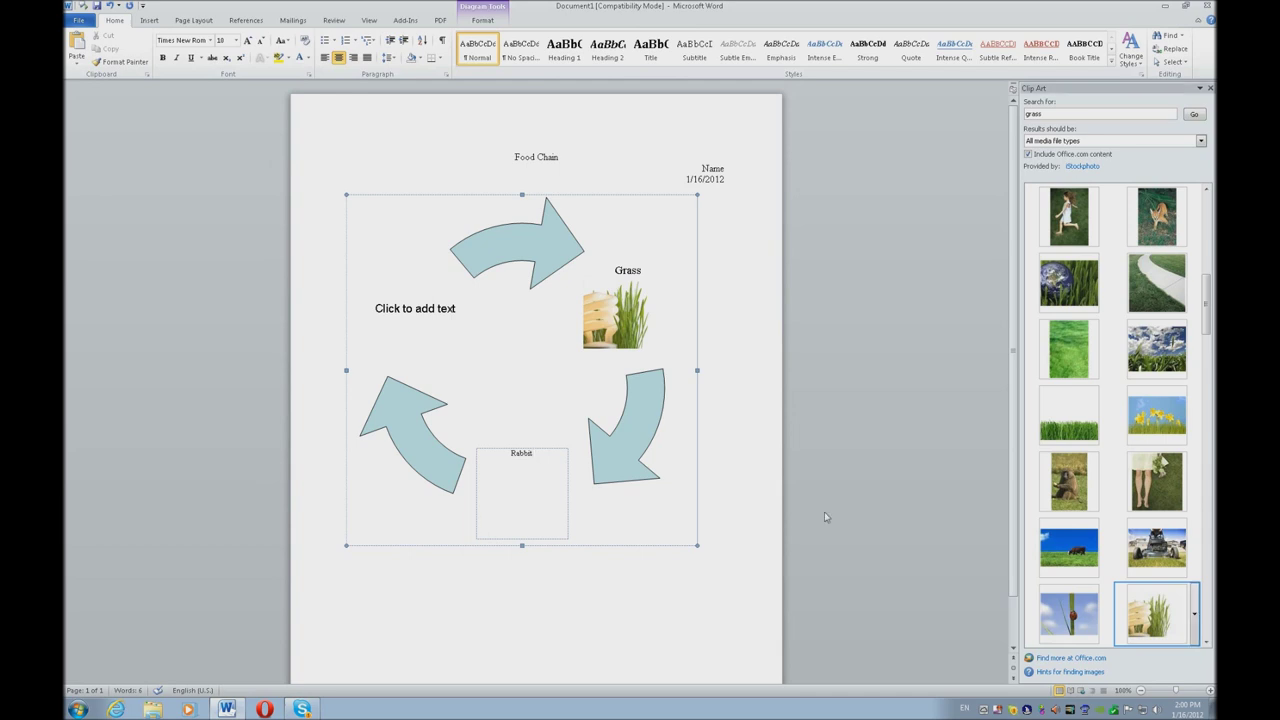
Search the clip art for "rabbit" and insert the line drawing of a rabbit with an egg below the Rabbit label
key("Tab")
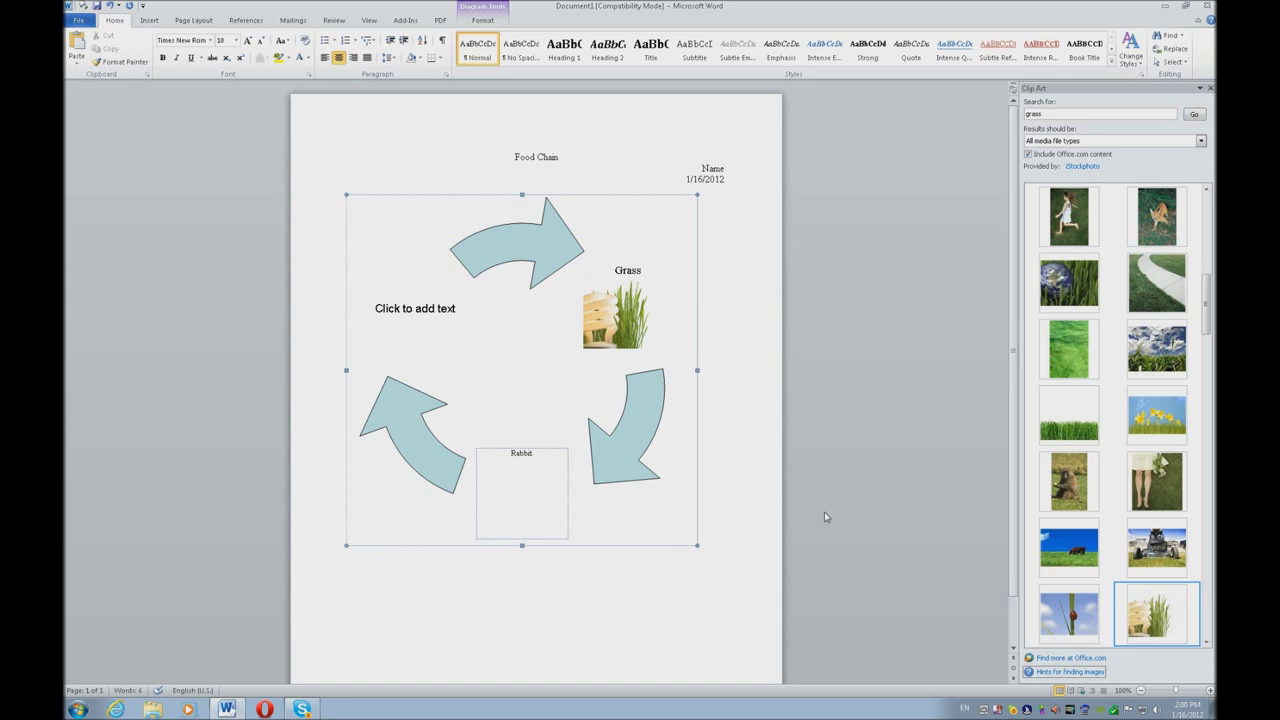
key("Tab")
type("rabbit")
key("Return")
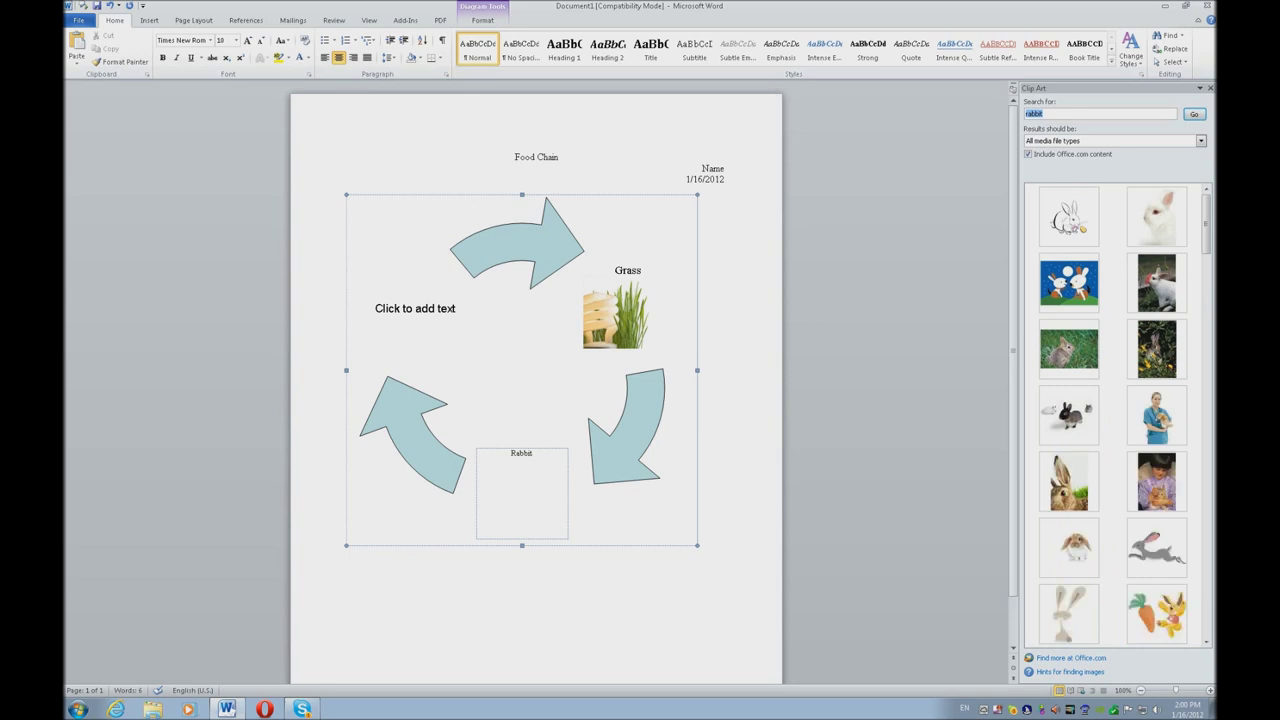
key("Tab")
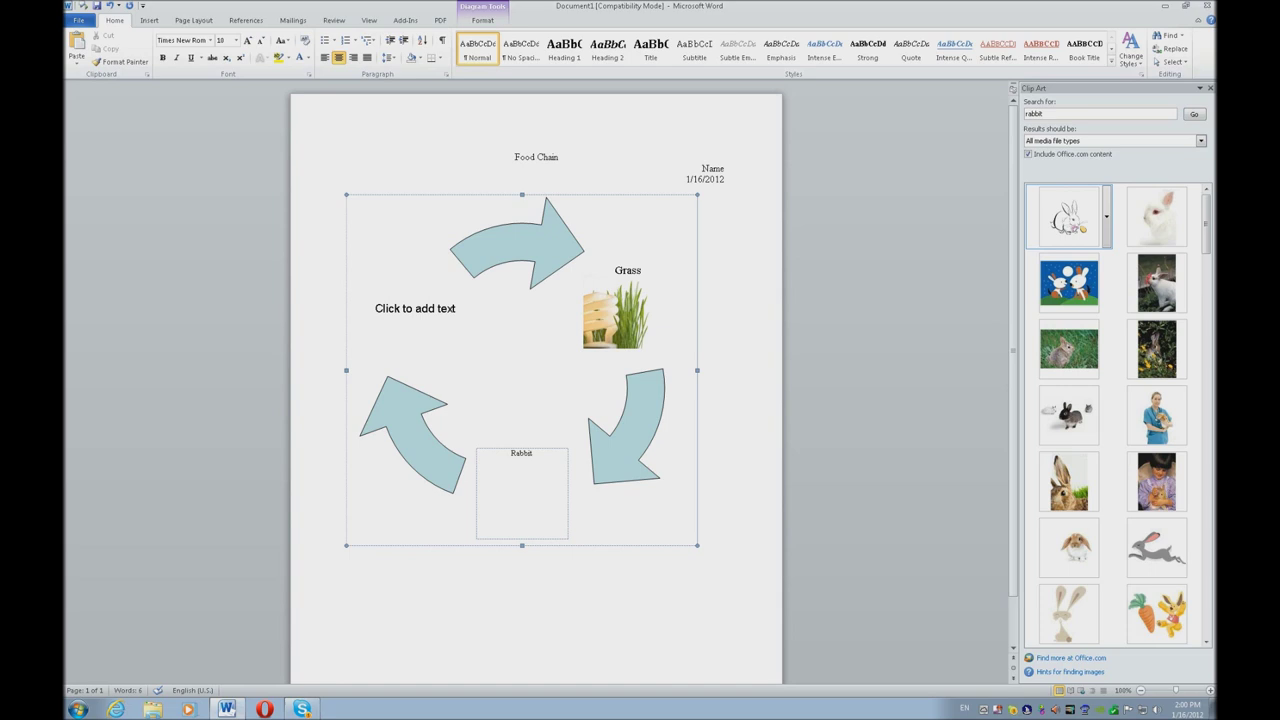
key("shift+F10")
key("Down")
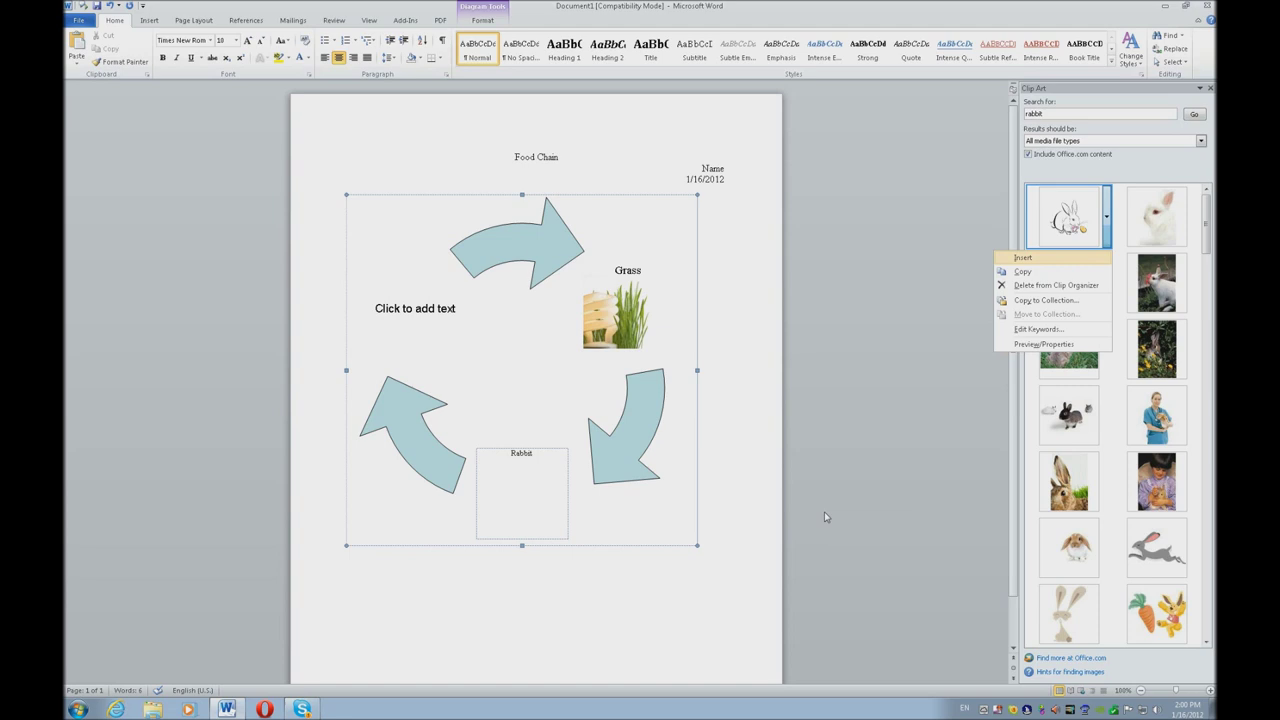
key("Return")
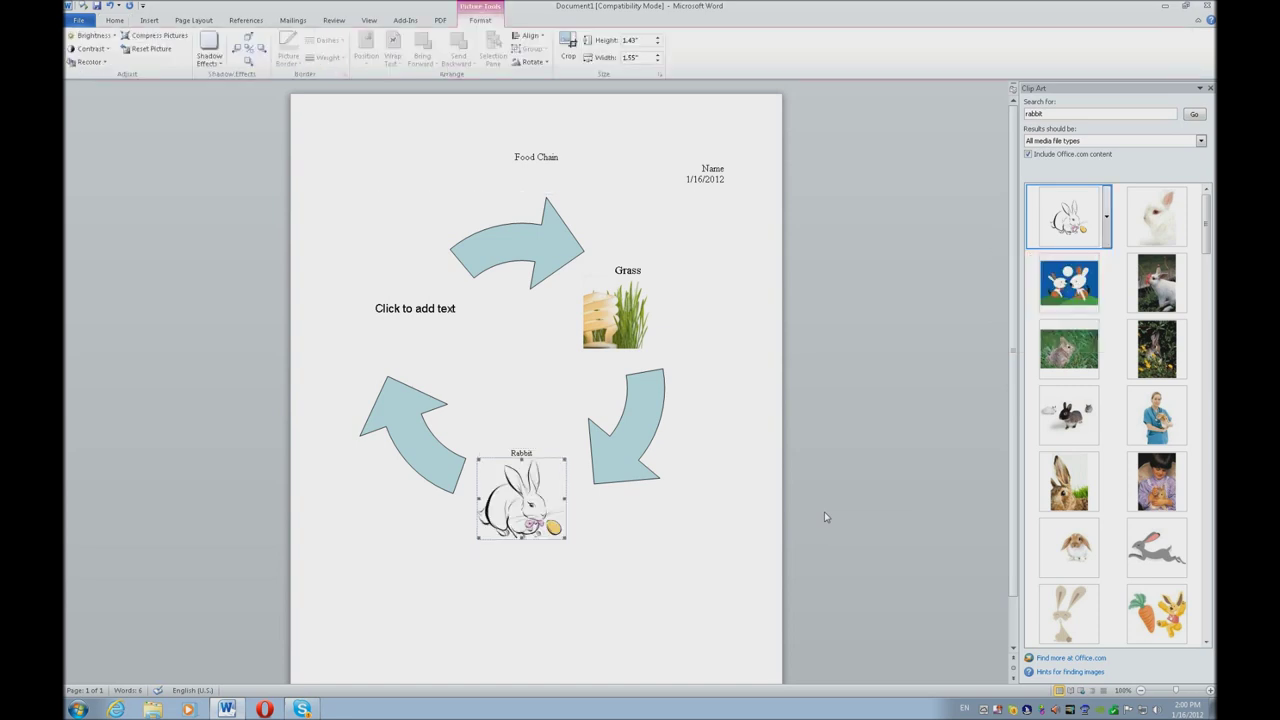
key("Escape")
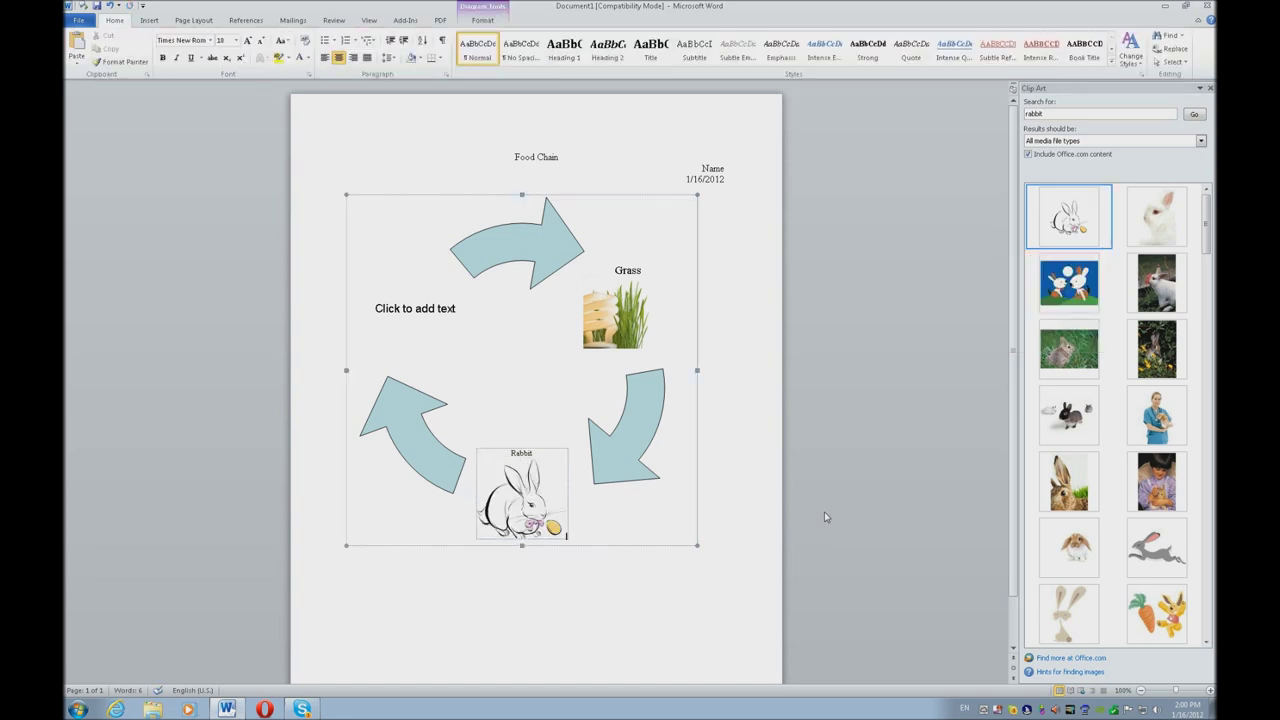
Label the cycle diagram's left-hand text shape "Fox" and start a new line below the label
key("Tab")
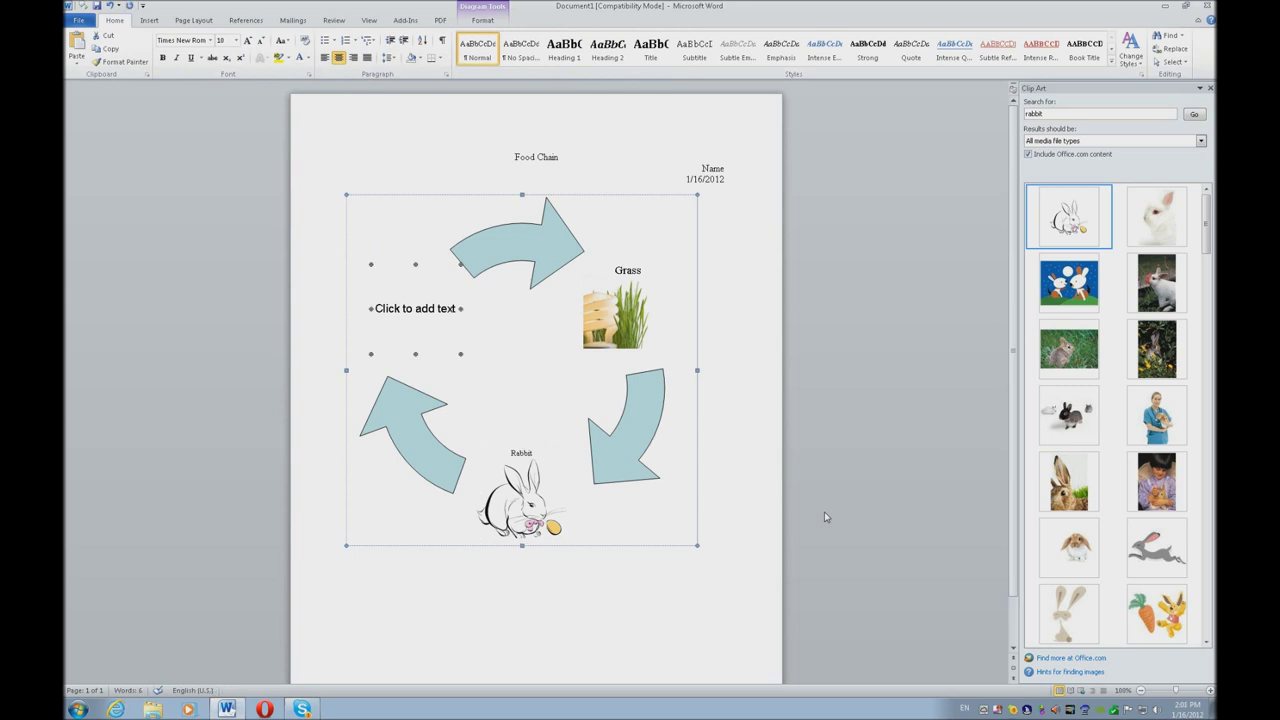
type("Fox")
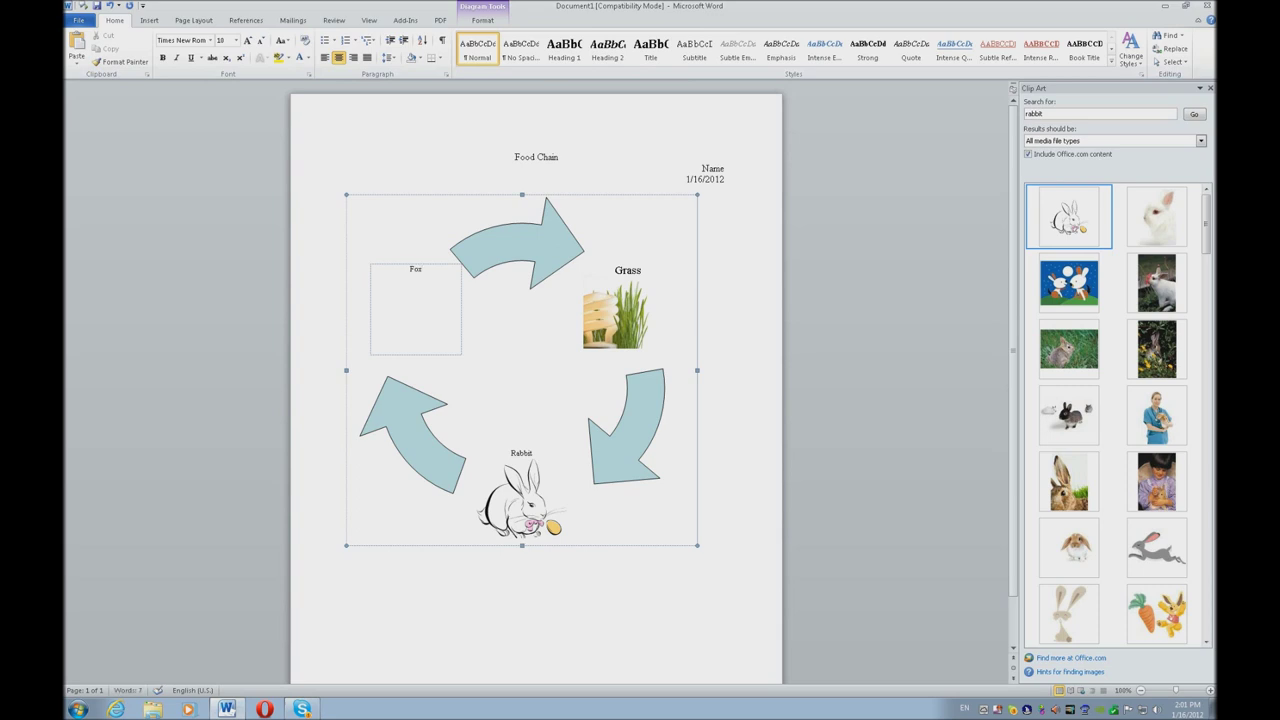
key("Return")
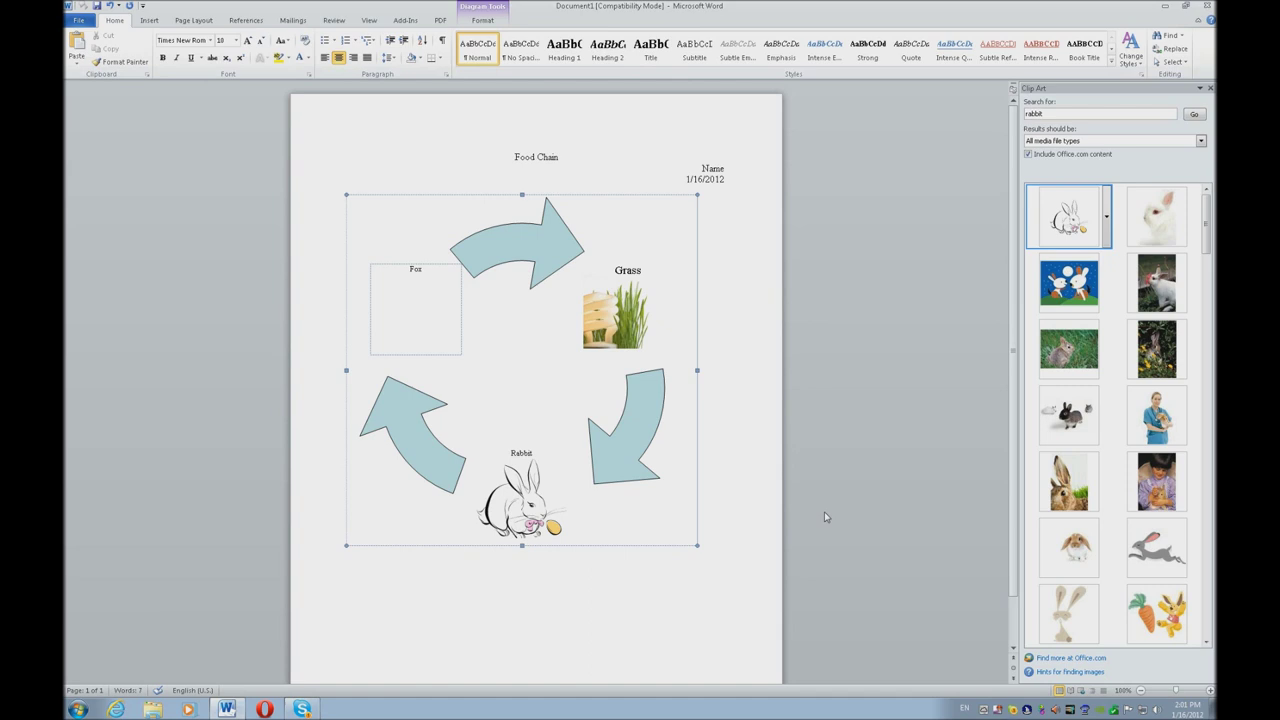
Search the clip art for "fox" and insert the photo of a red fox standing in snow below the Fox label
key("Tab")
key("Tab")
key("Tab")
type("f")
key("Return")
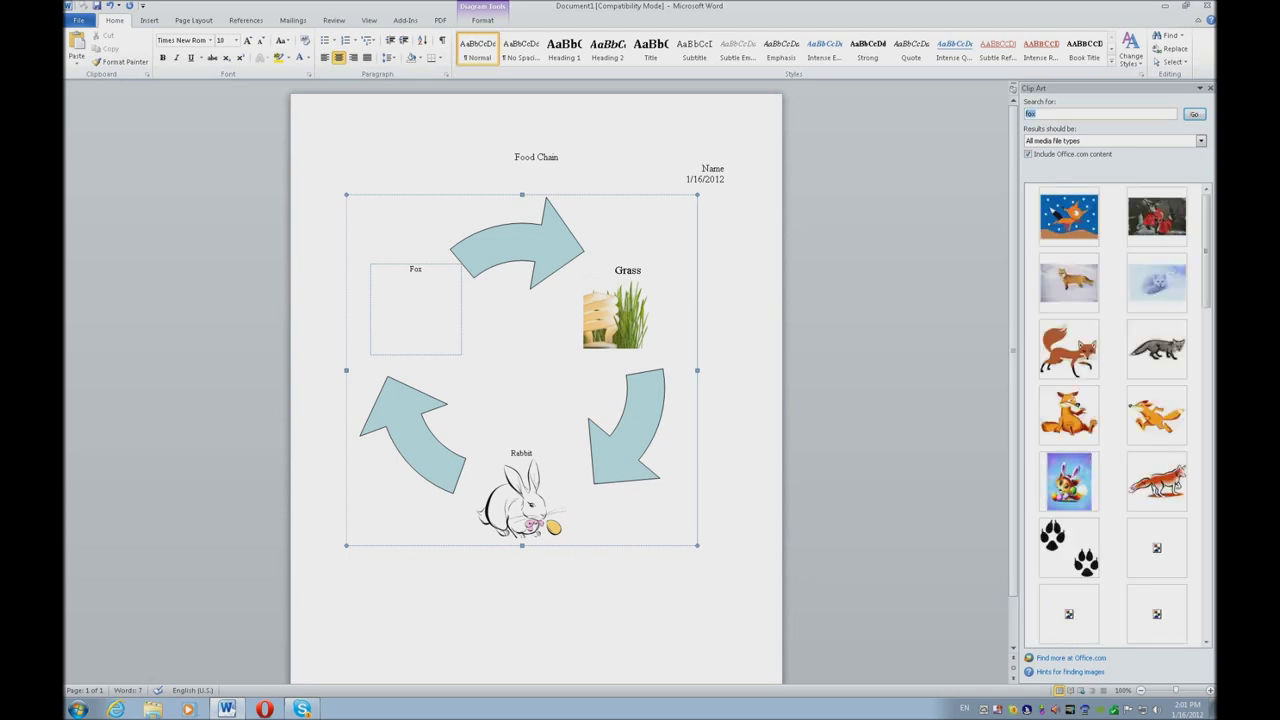
key("Tab")
key("Tab")
key("Tab")
key("Tab")
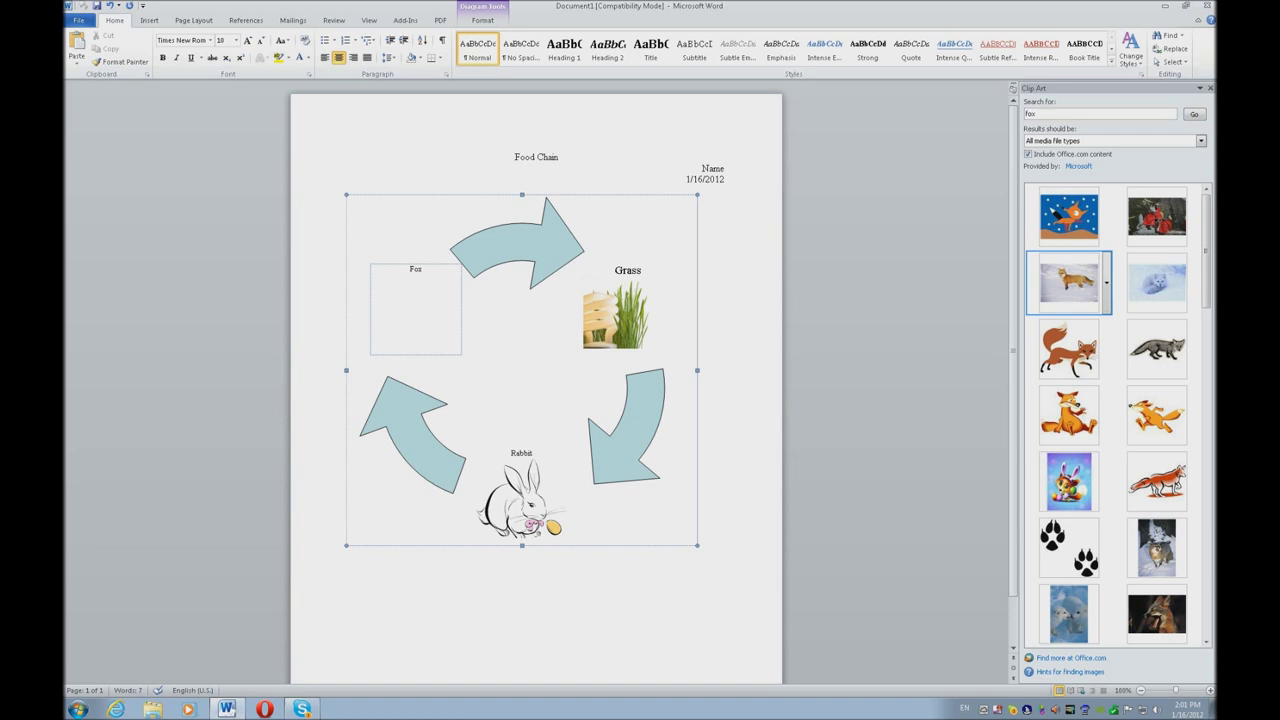
left_click(1106, 283)
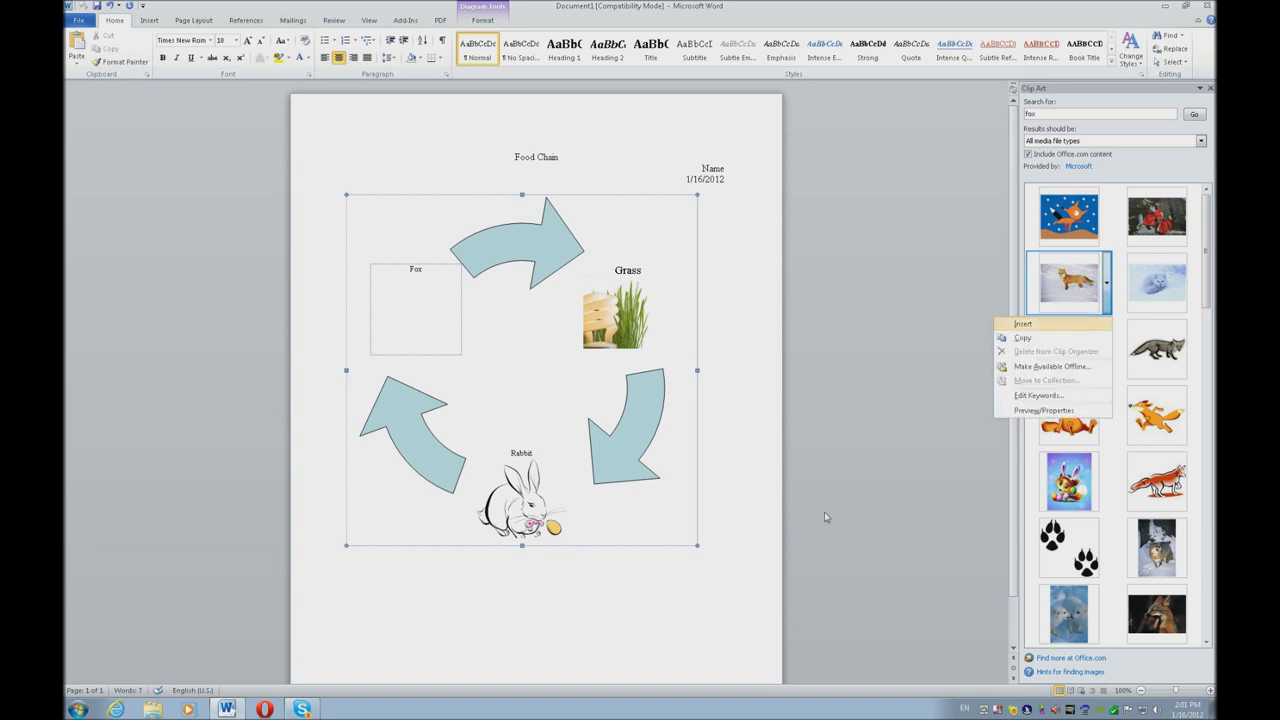
key("Return")
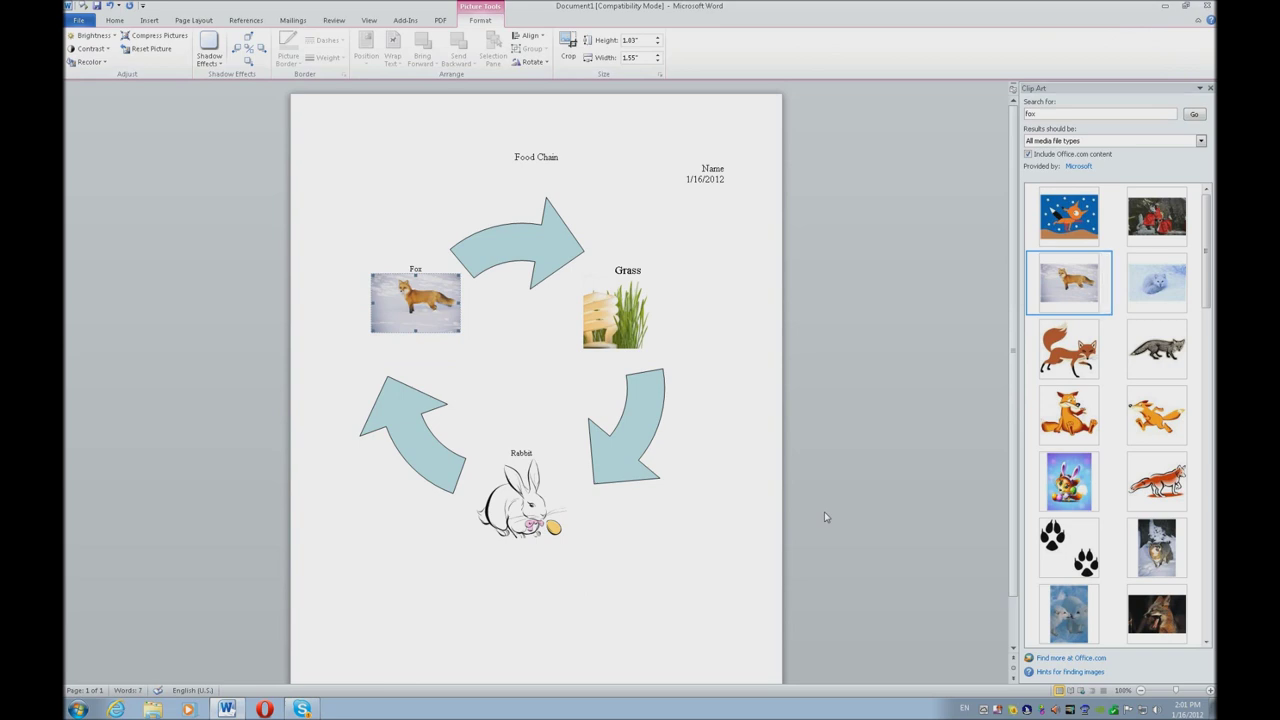
Change the fill of the diagram's top arrow, between Fox and Grass, to a pale blue theme colour
left_click(826, 517)
left_click(826, 517)
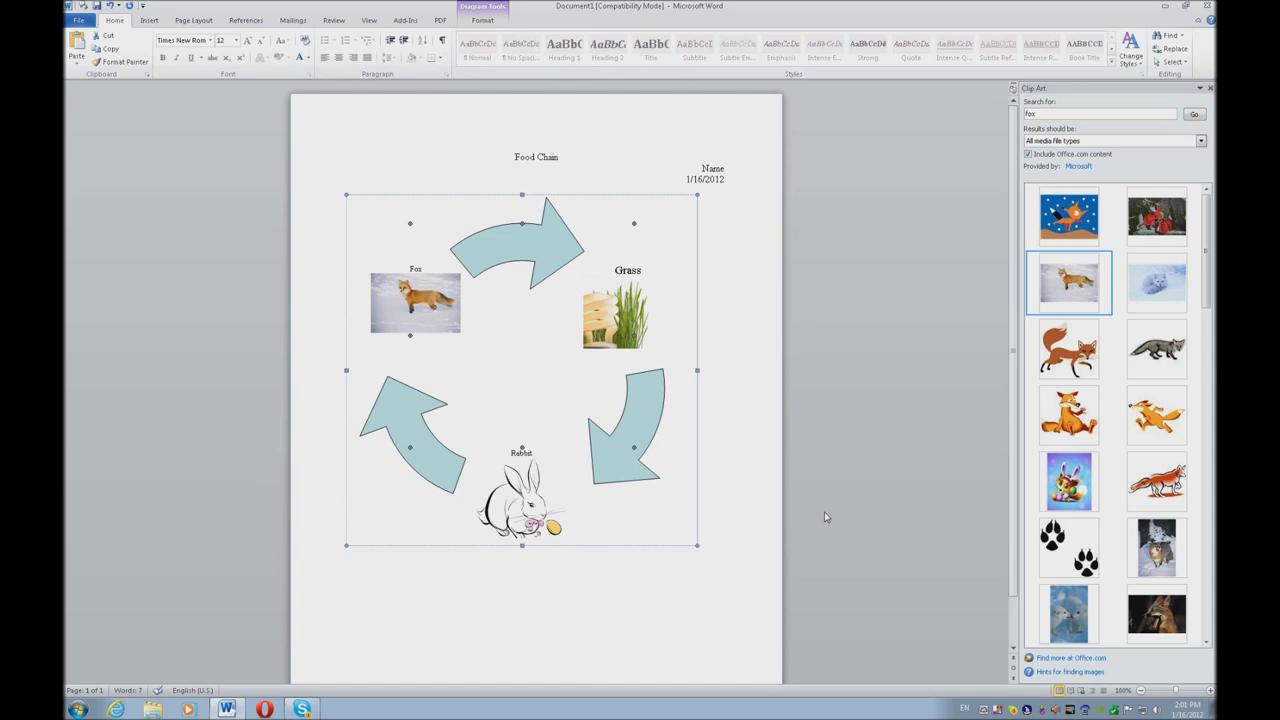
key("shift+F10")
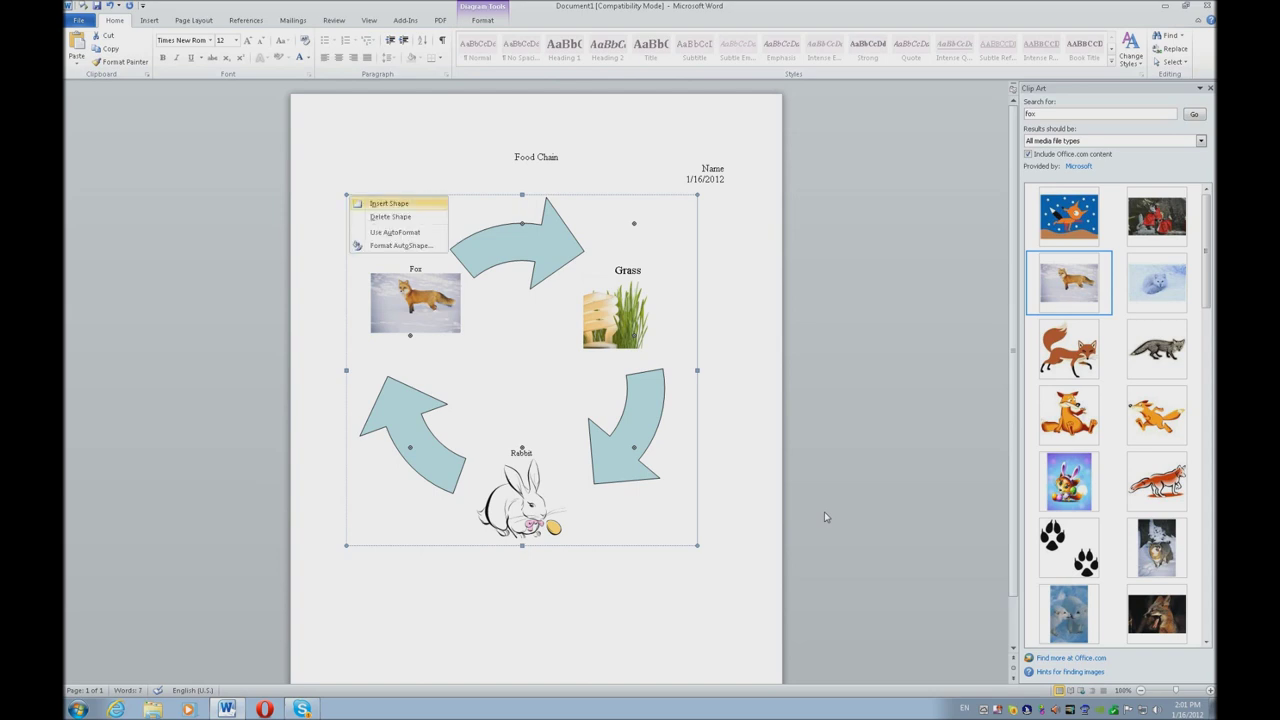
key("Up")
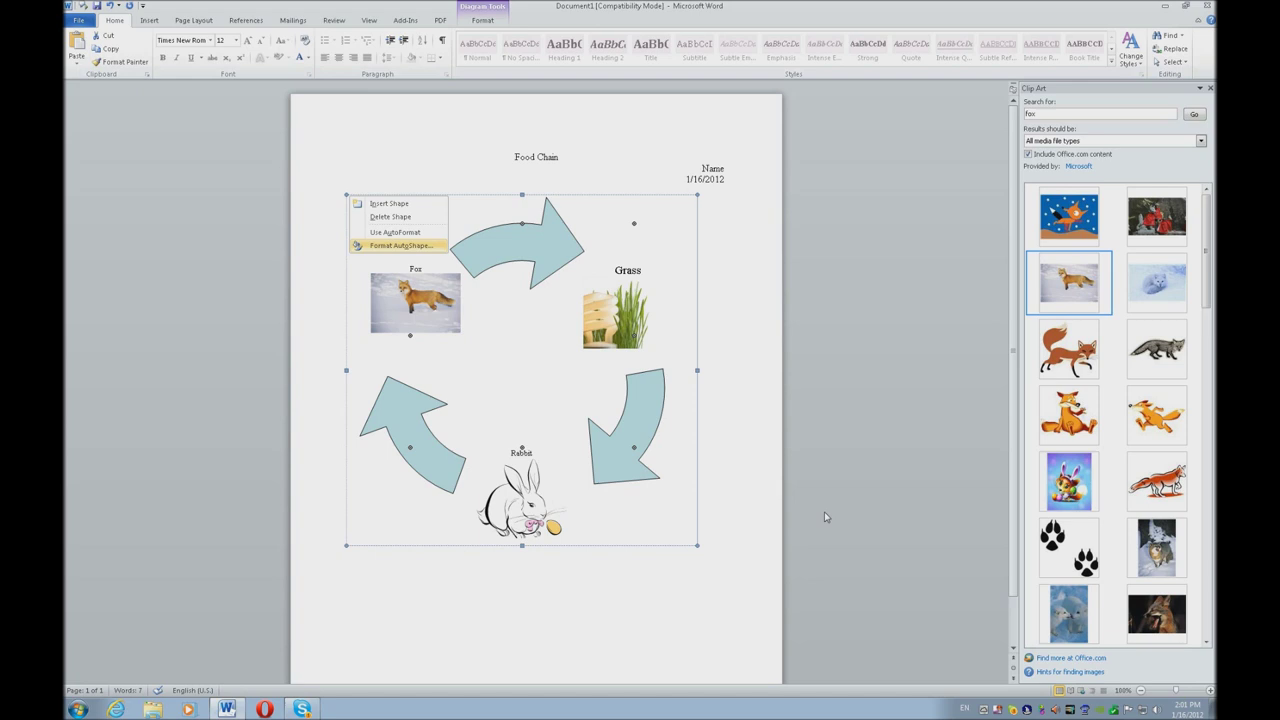
key("Return")
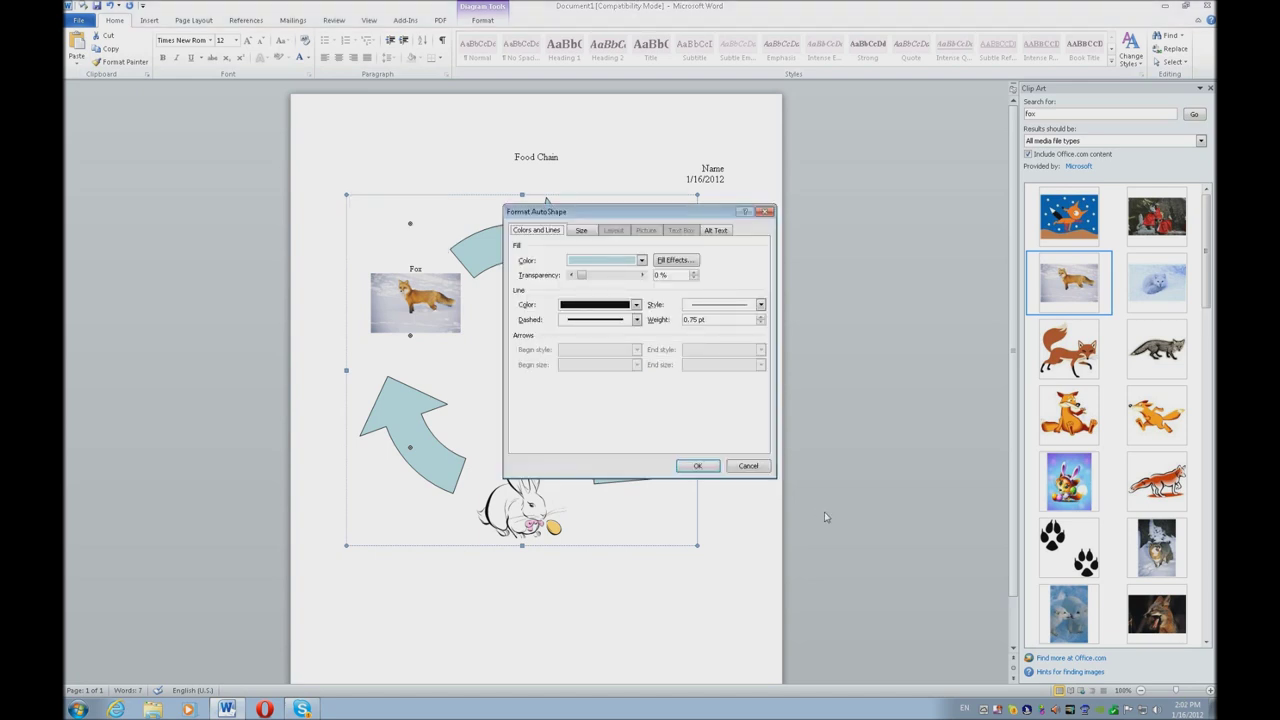
key("alt+Down")
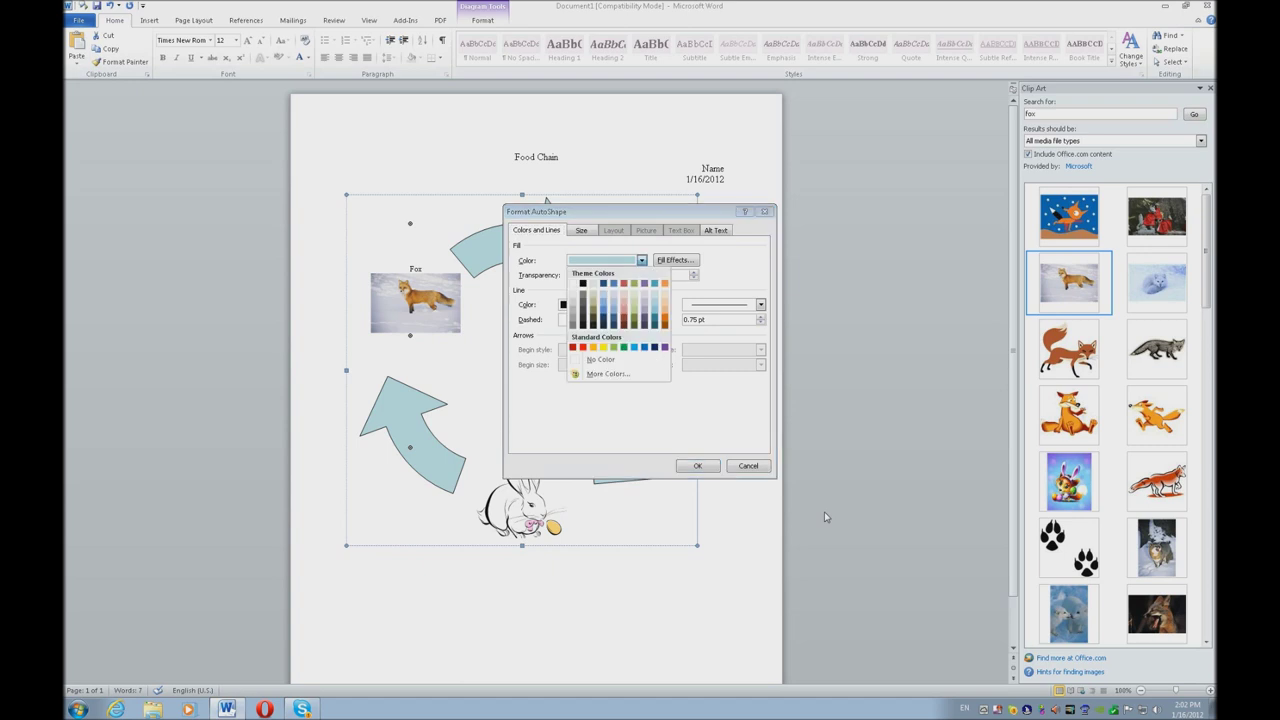
key("Down")
key("Down")
key("Right")
key("Right")
key("Return")
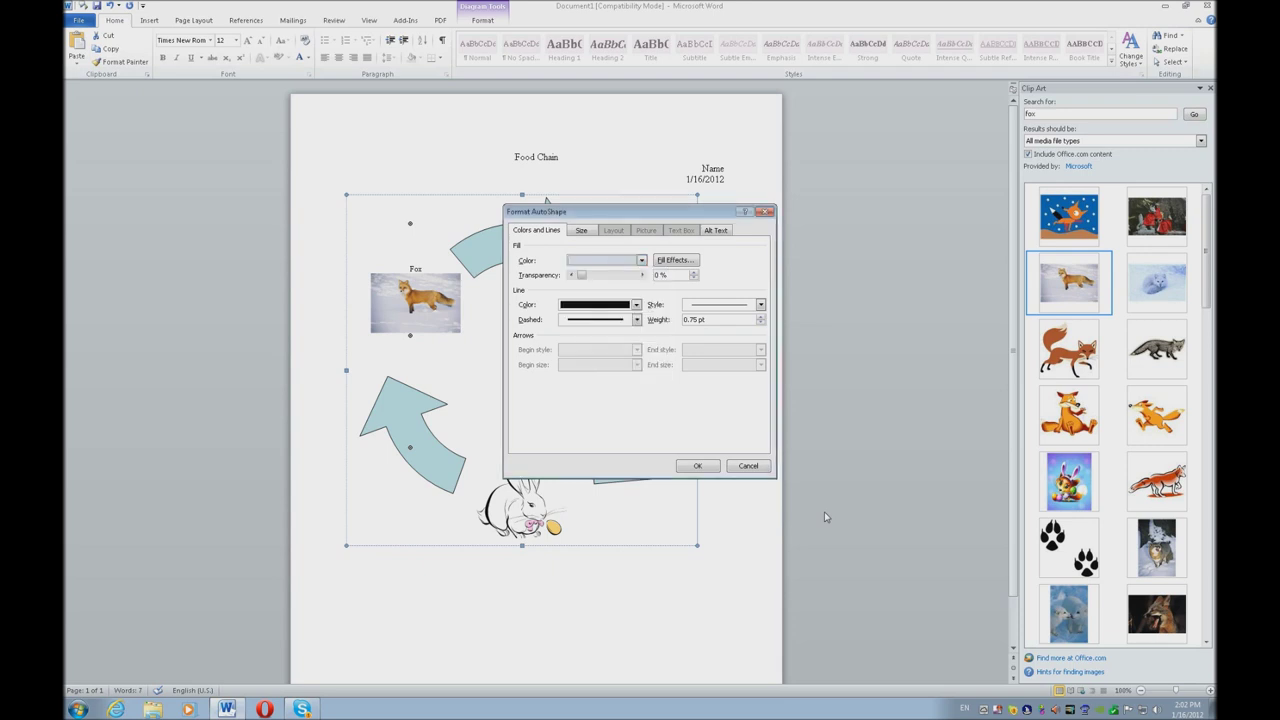
key("Tab")
key("Tab")
key("Tab")
key("Return")
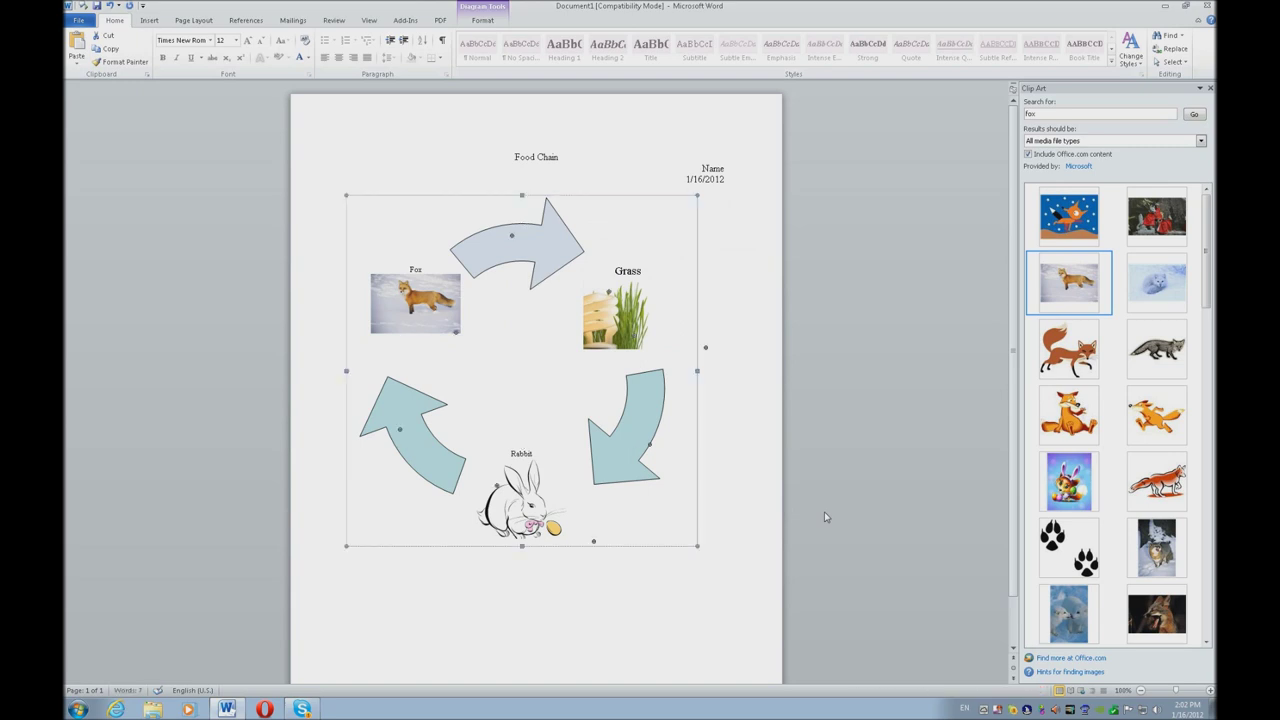
Change the fill of the arrow from Grass to Rabbit to a pale red theme colour
key("shift+F10")
key("Down")
key("Up")
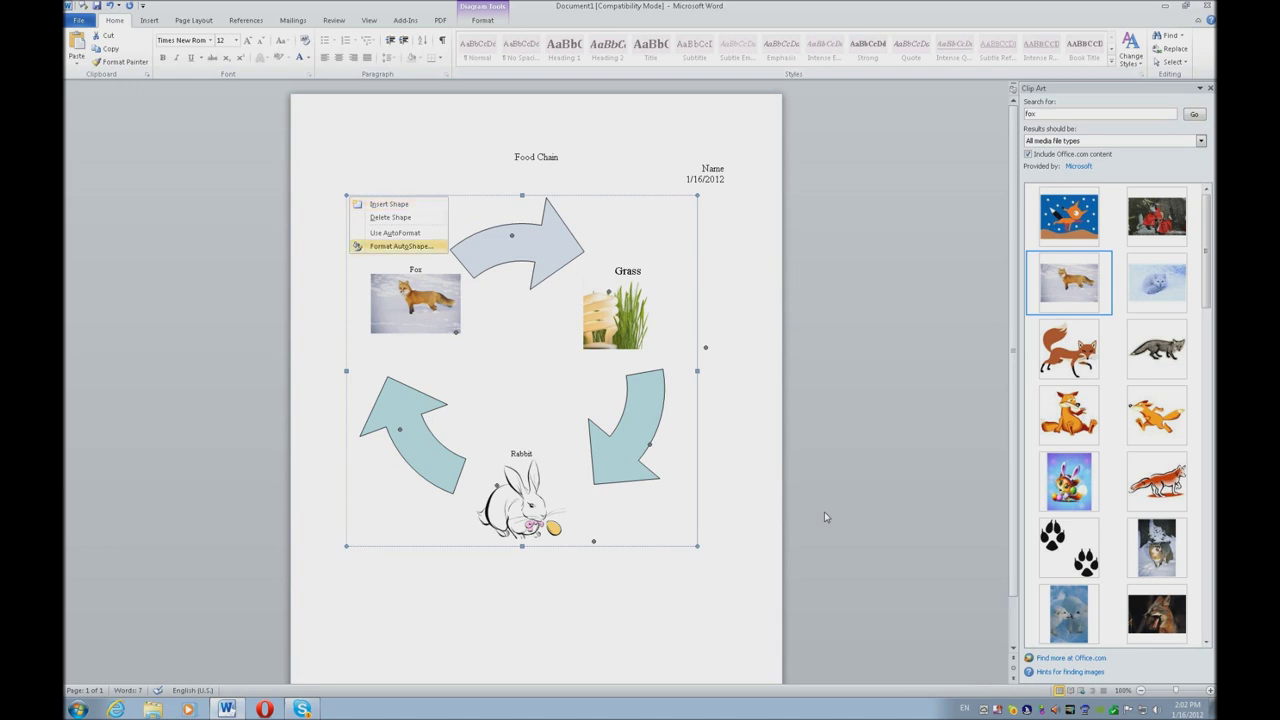
key("Return")
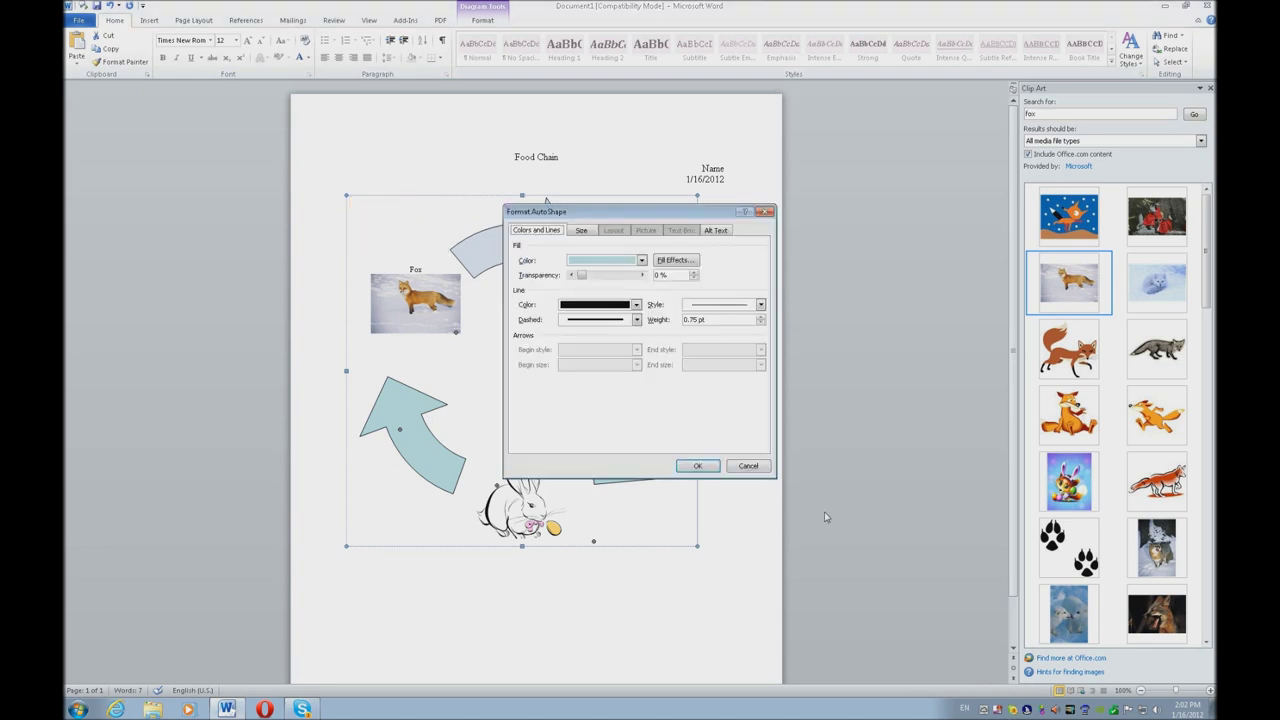
key("Tab")
key("alt+Down")
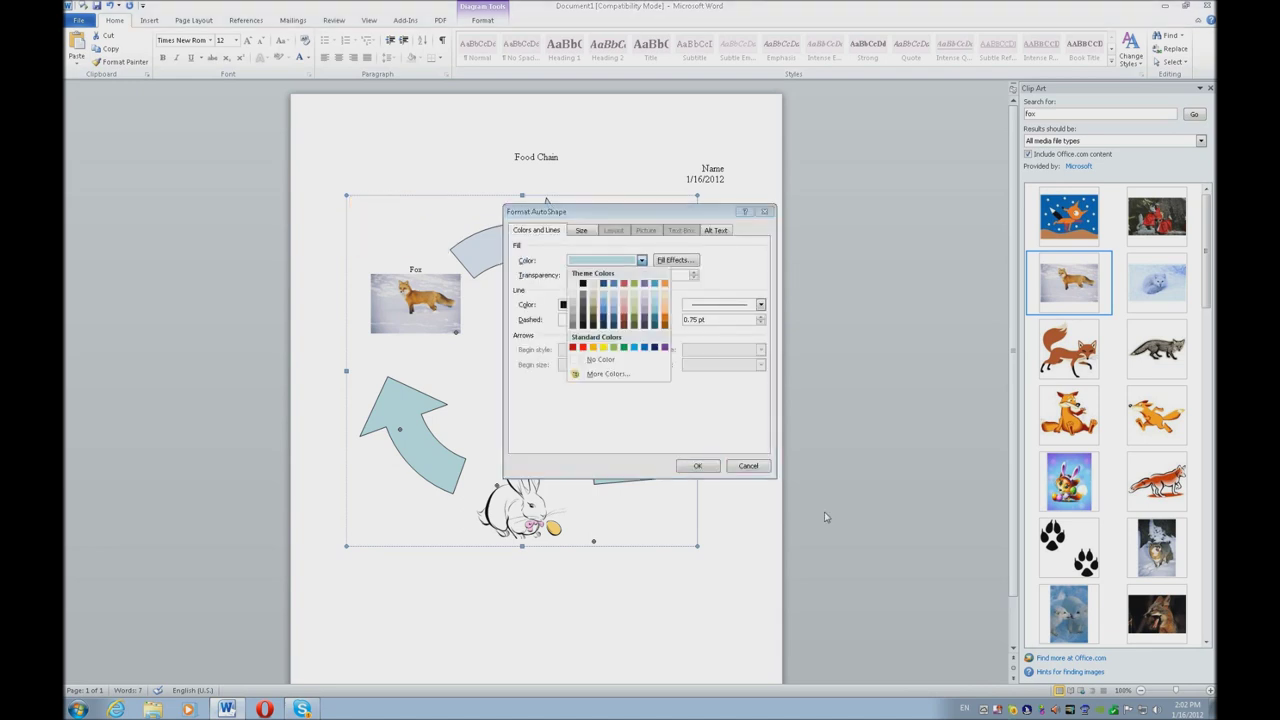
key("Down")
key("Down")
key("Right")
key("Return")
key("Tab")
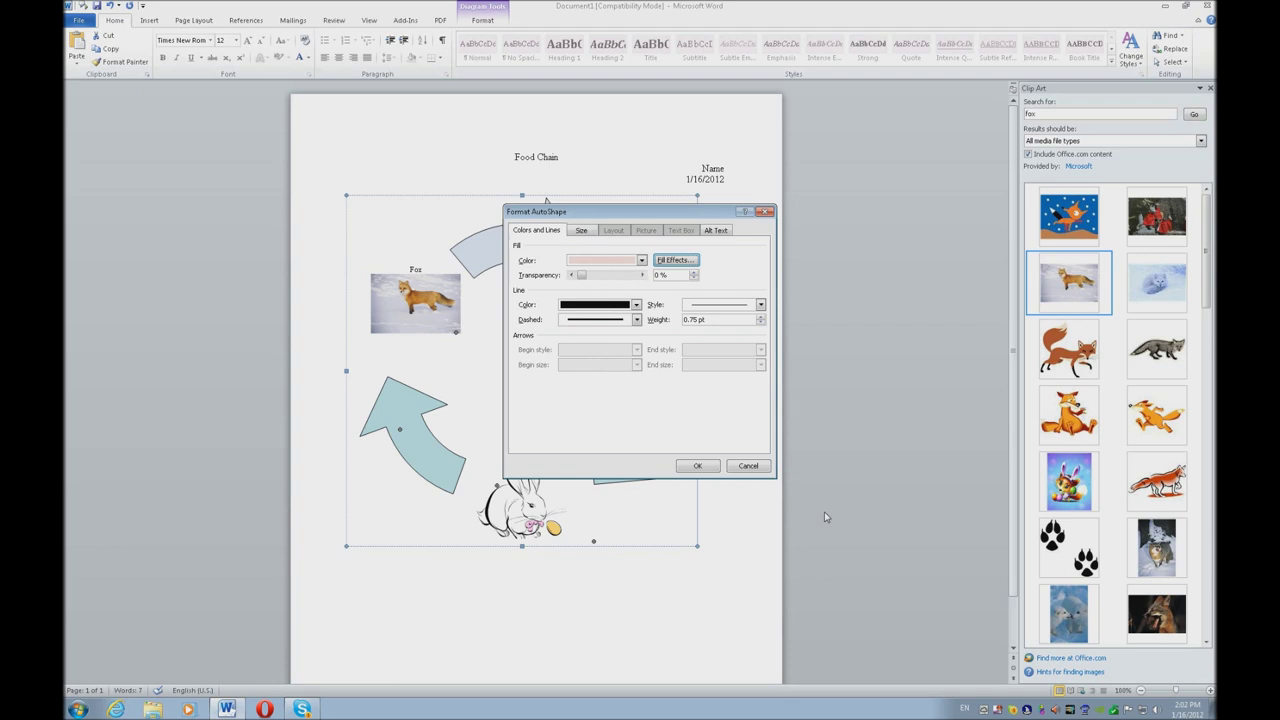
key("Return")
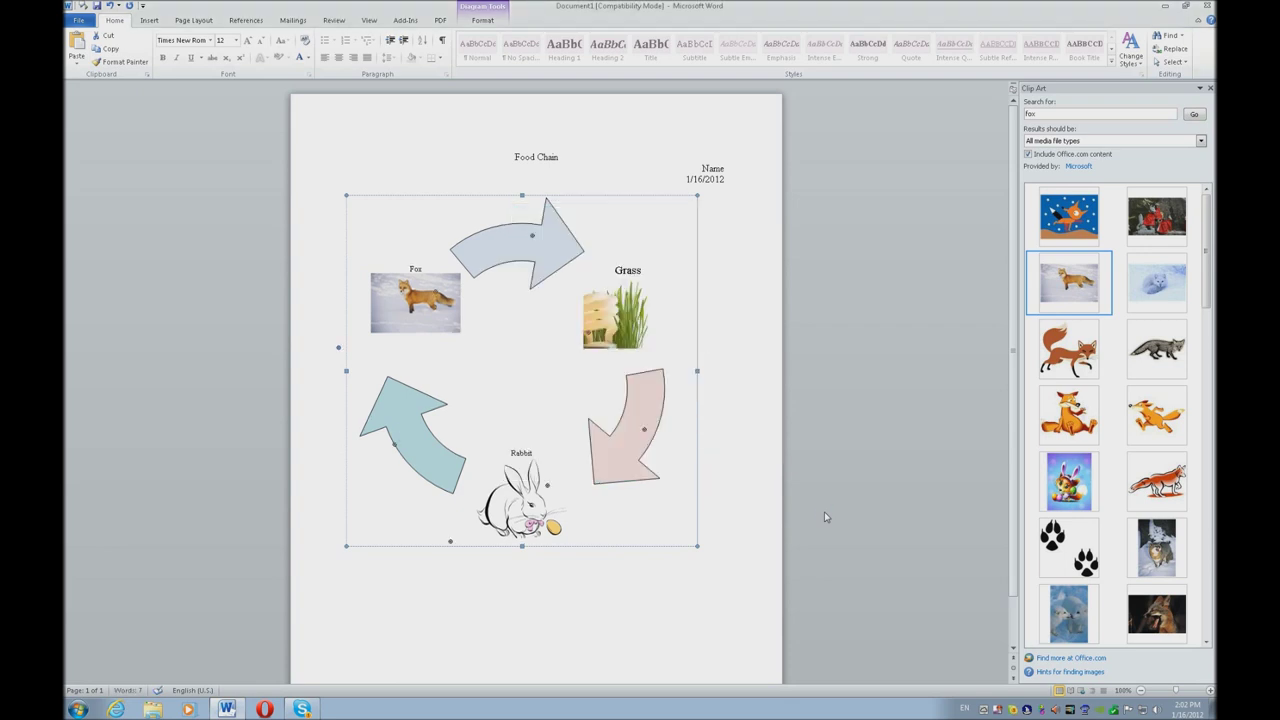
Change the fill of the arrow from Rabbit to Fox to a pale purple theme colour and leave the diagram
key("shift+F10")
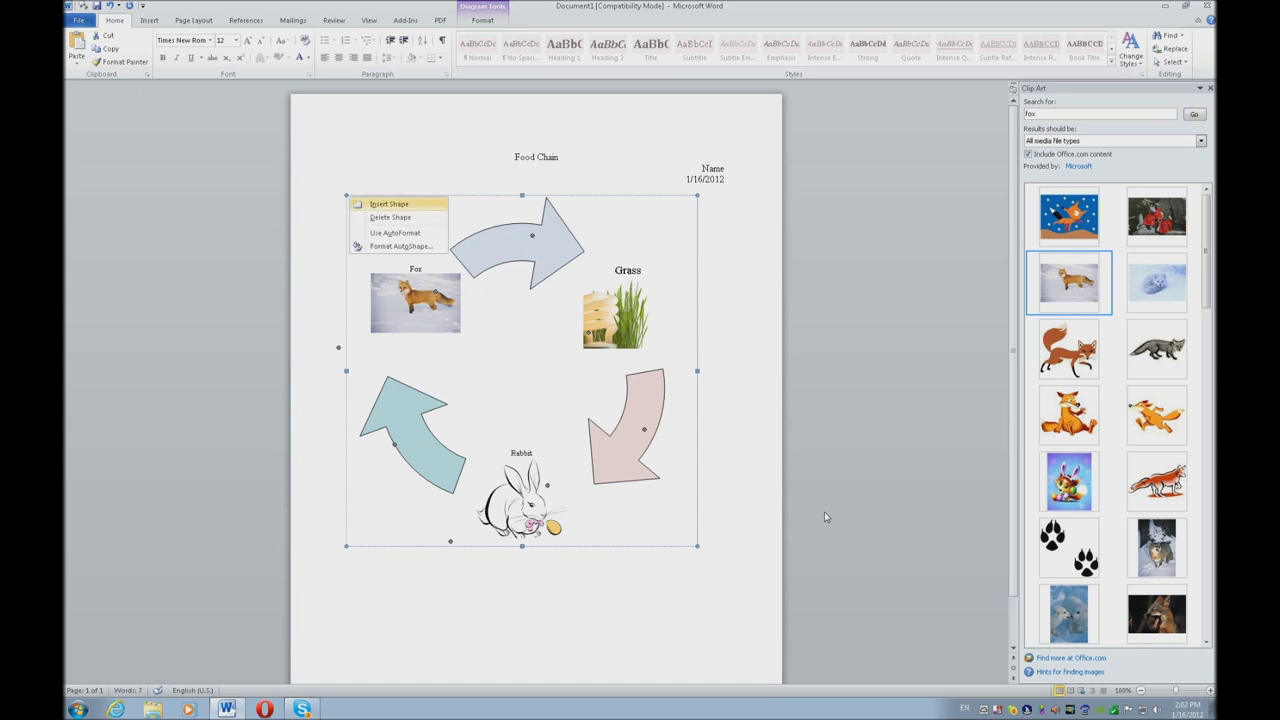
key("Up")
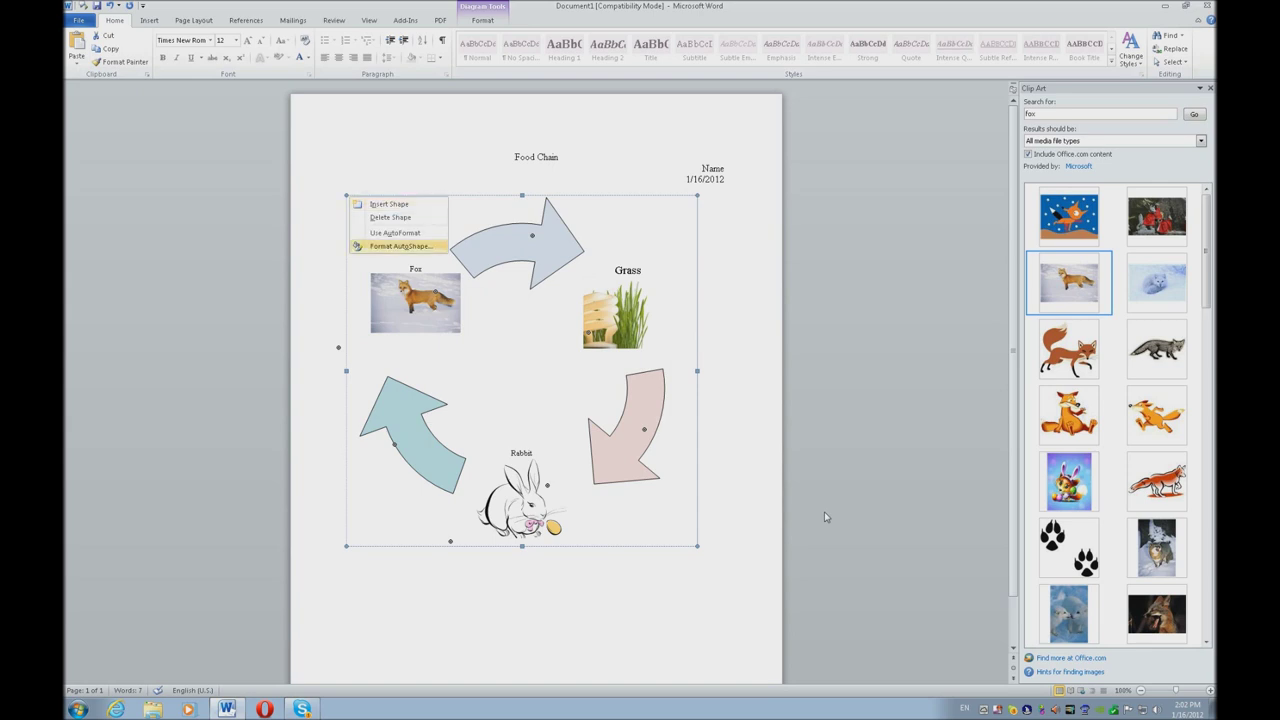
key("Return")
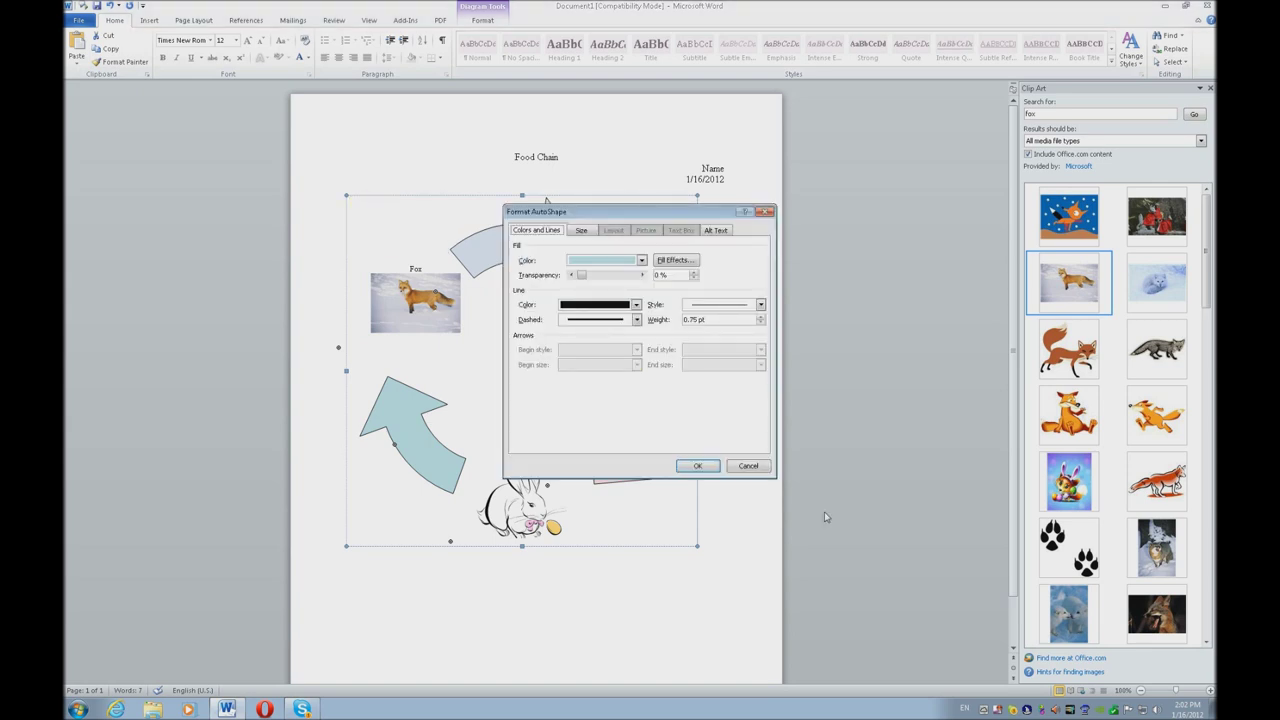
key("alt+Down")
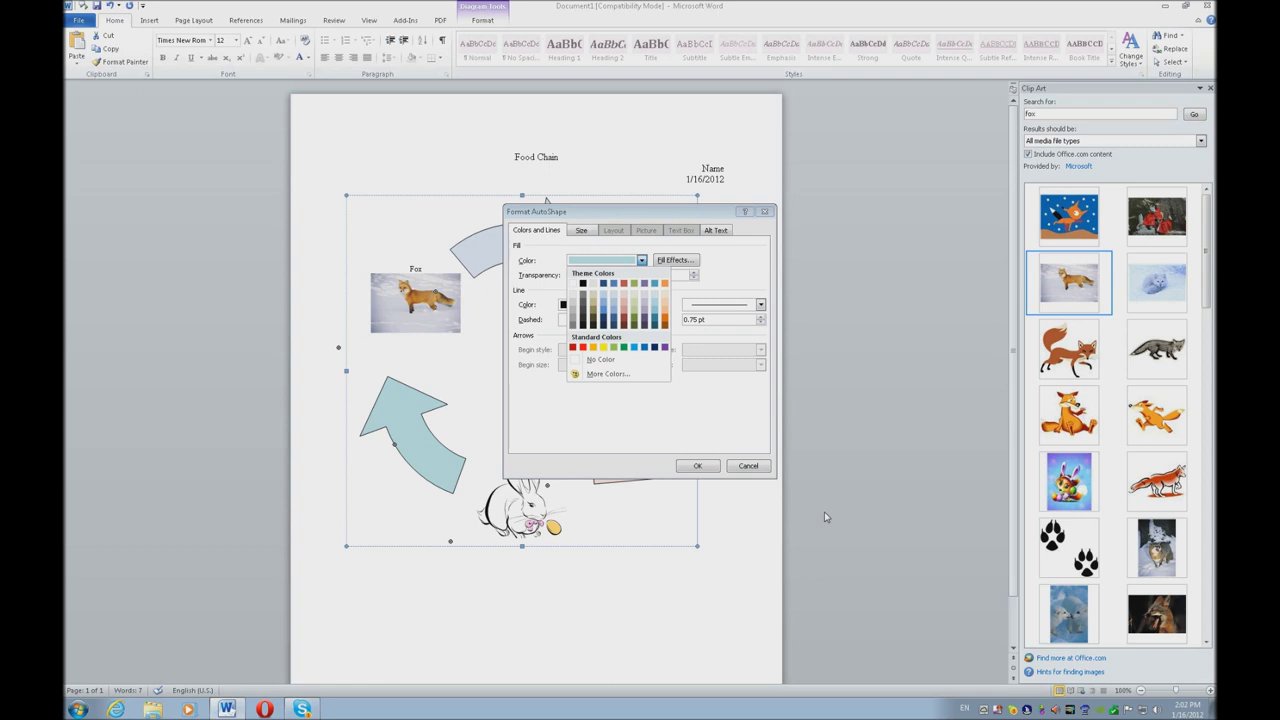
key("Down")
key("Down")
key("Right")
key("Right")
key("Return")
key("Tab")
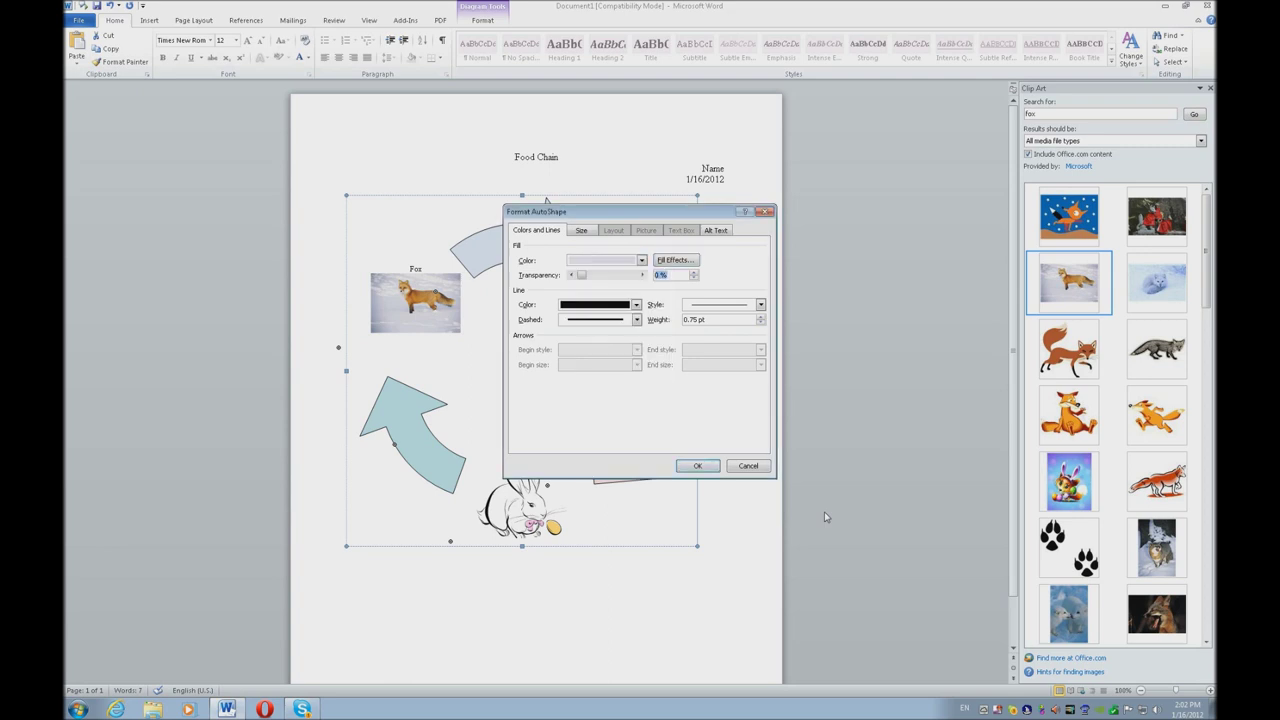
key("Return")
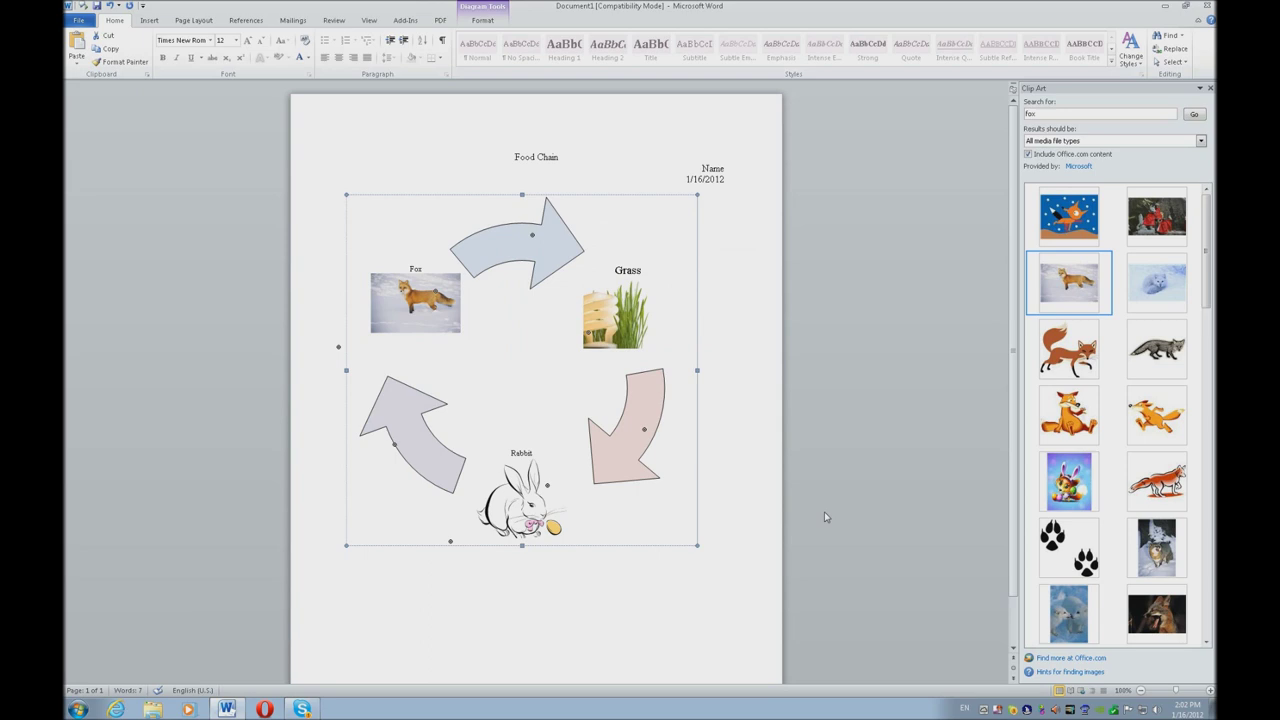
left_click(825, 517)
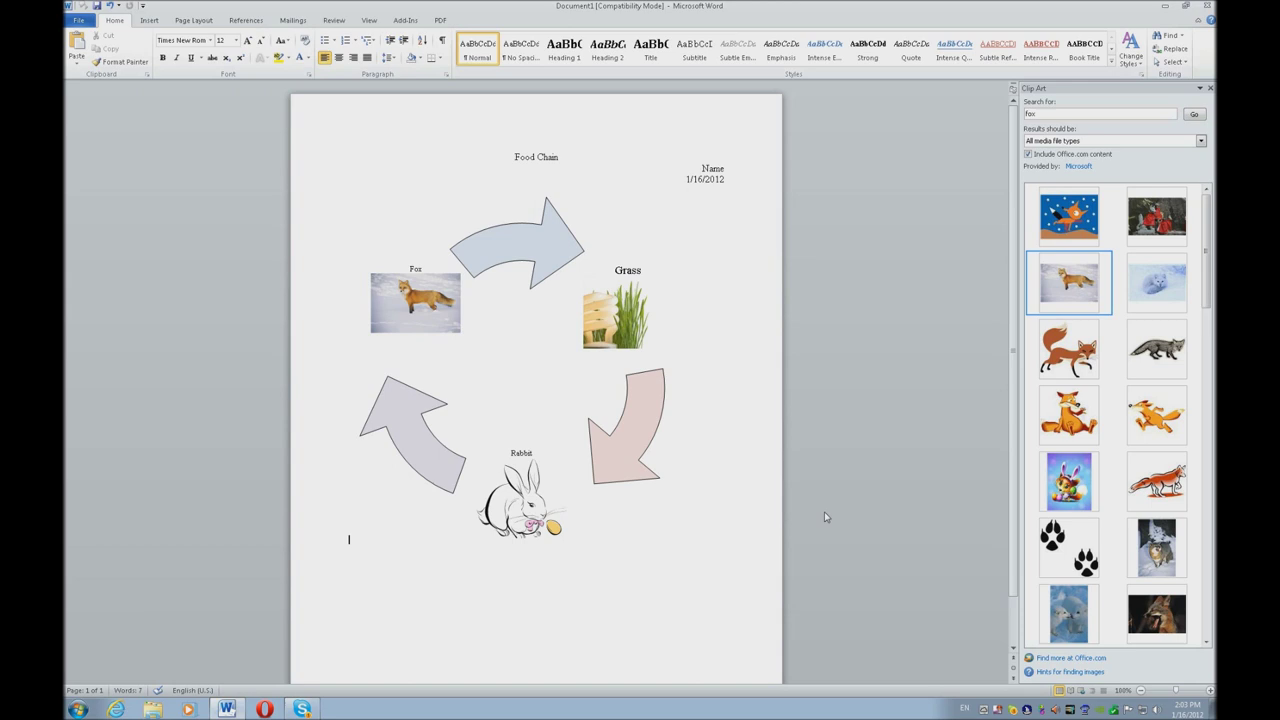
Go from the start of the document into the cycle diagram, examine the Grass shape's contents, and return to the document text
key("ctrl+Home")
key("Down")
key("Down")
key("Down")
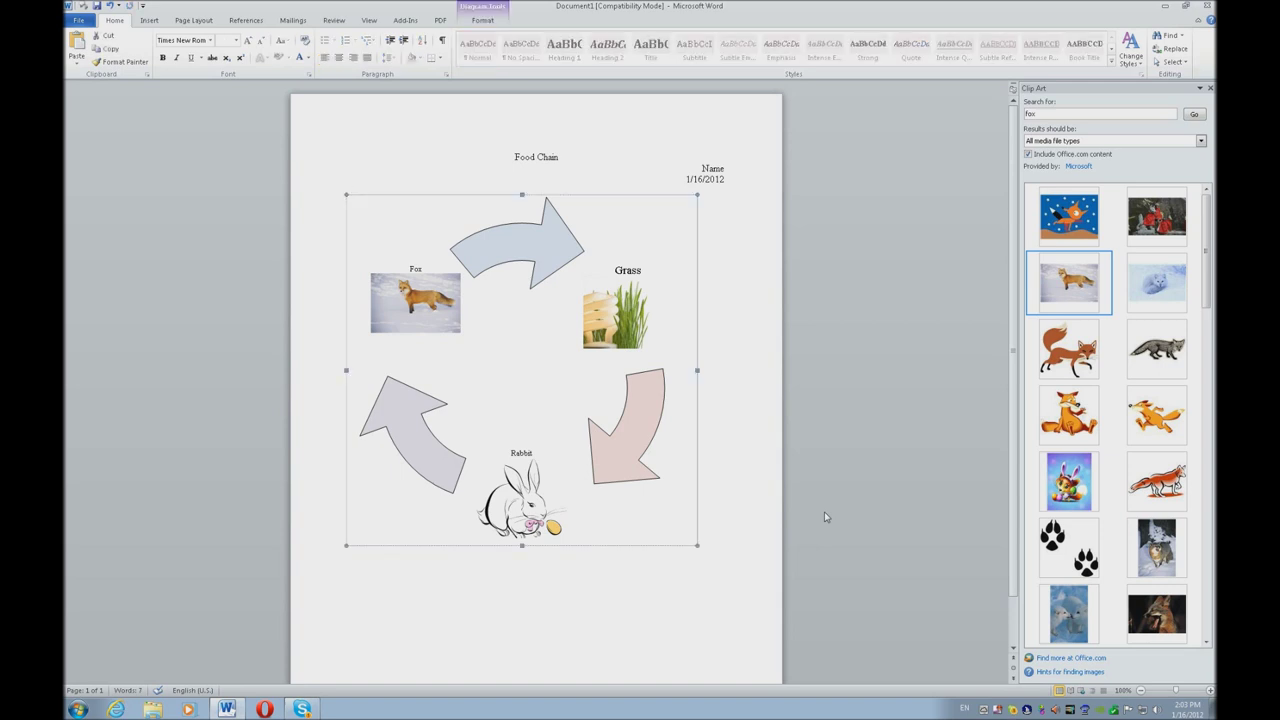
key("Down")
key("Tab")
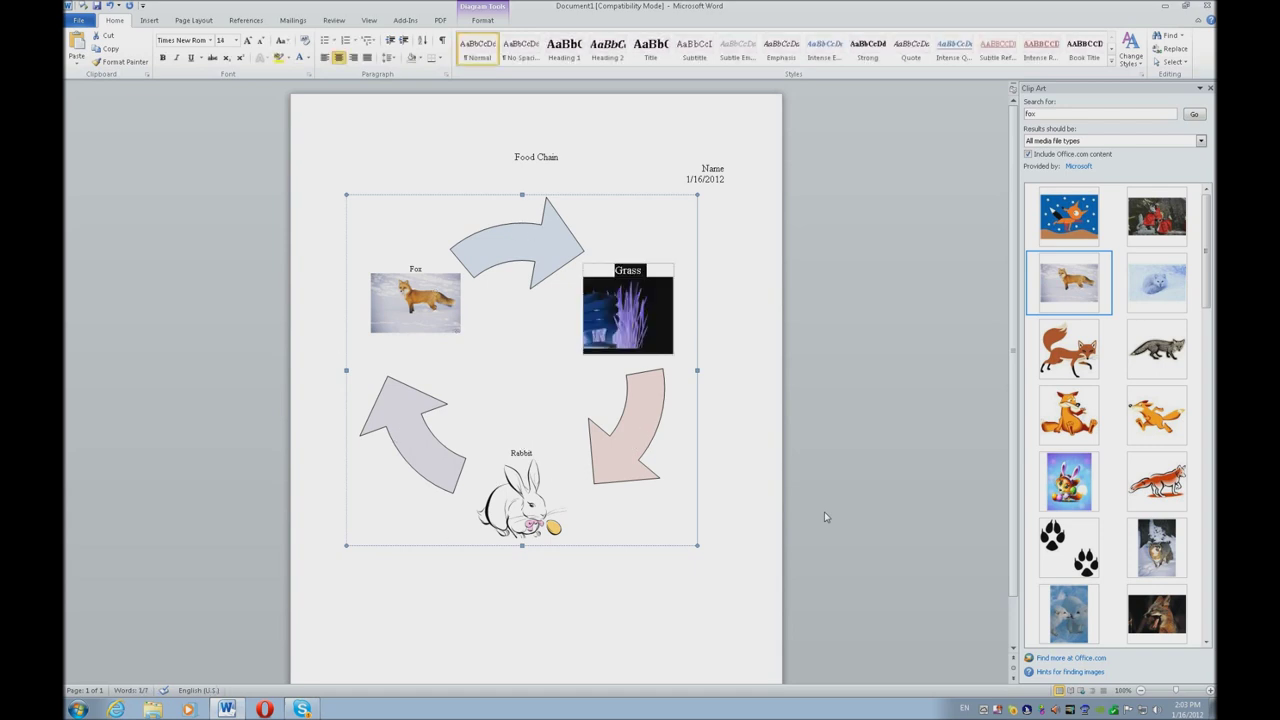
key("Right")
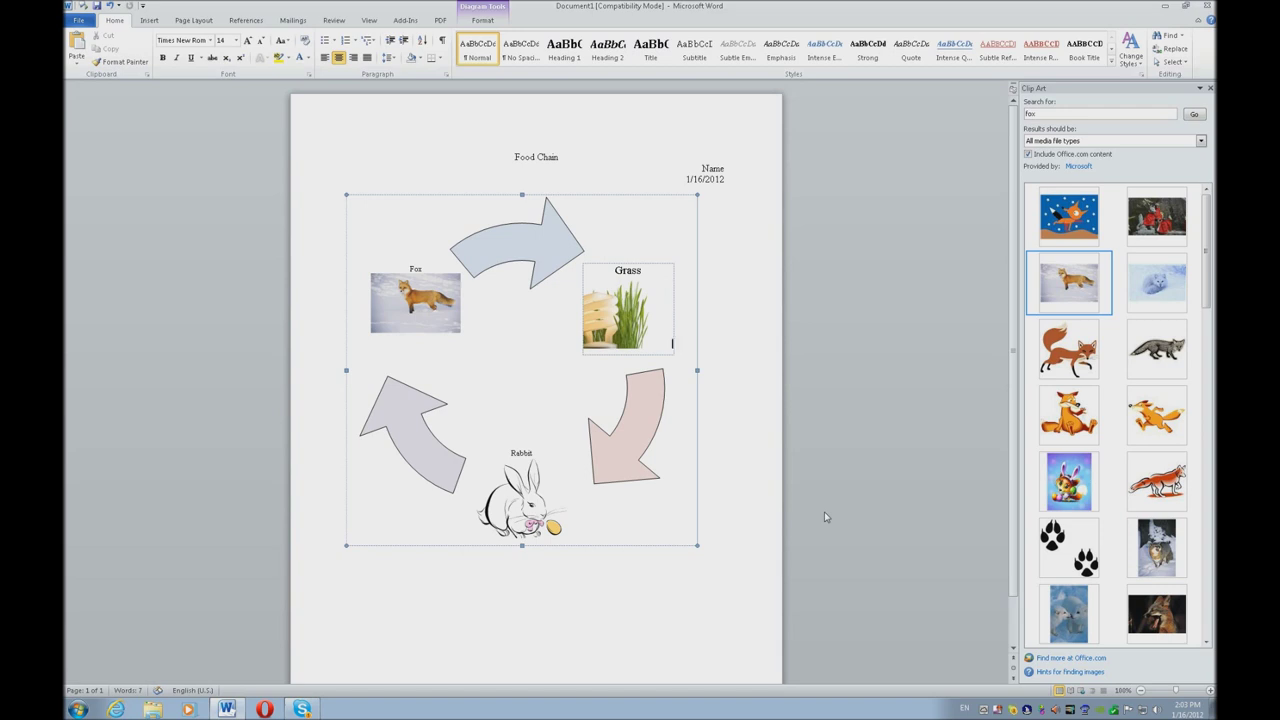
key("Escape")
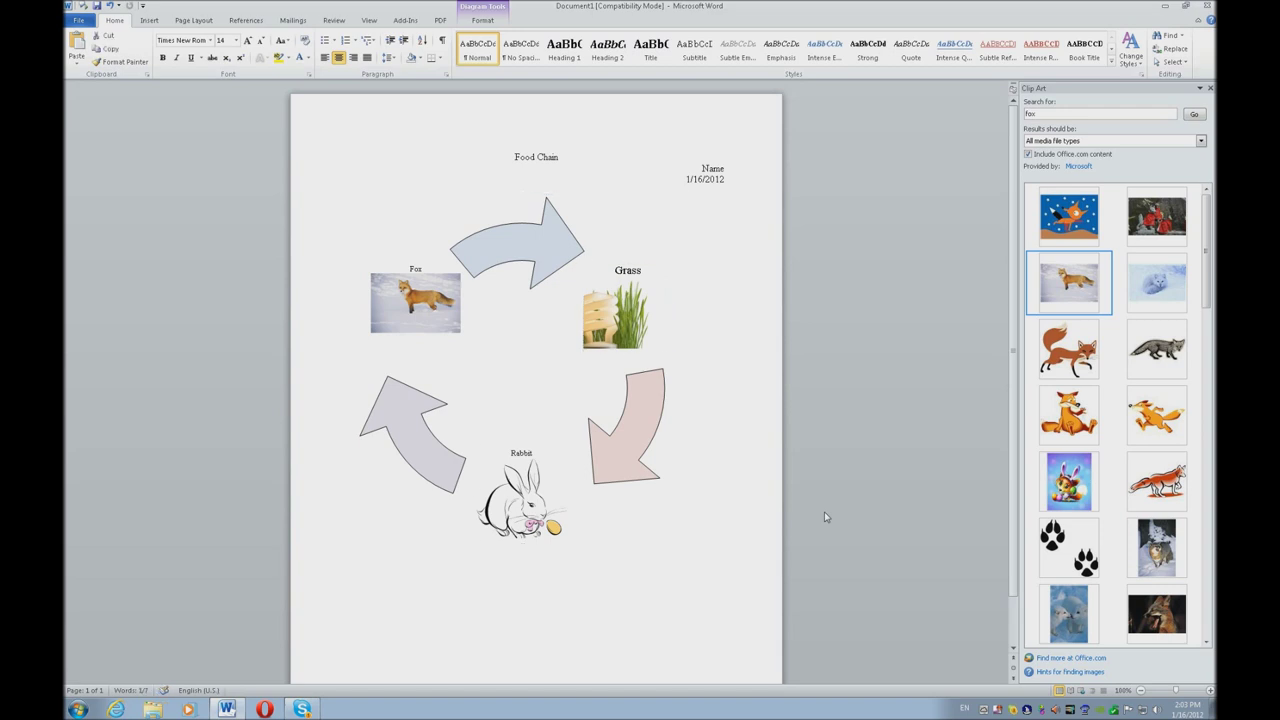
key("Tab")
key("Right")
left_click(825, 517)
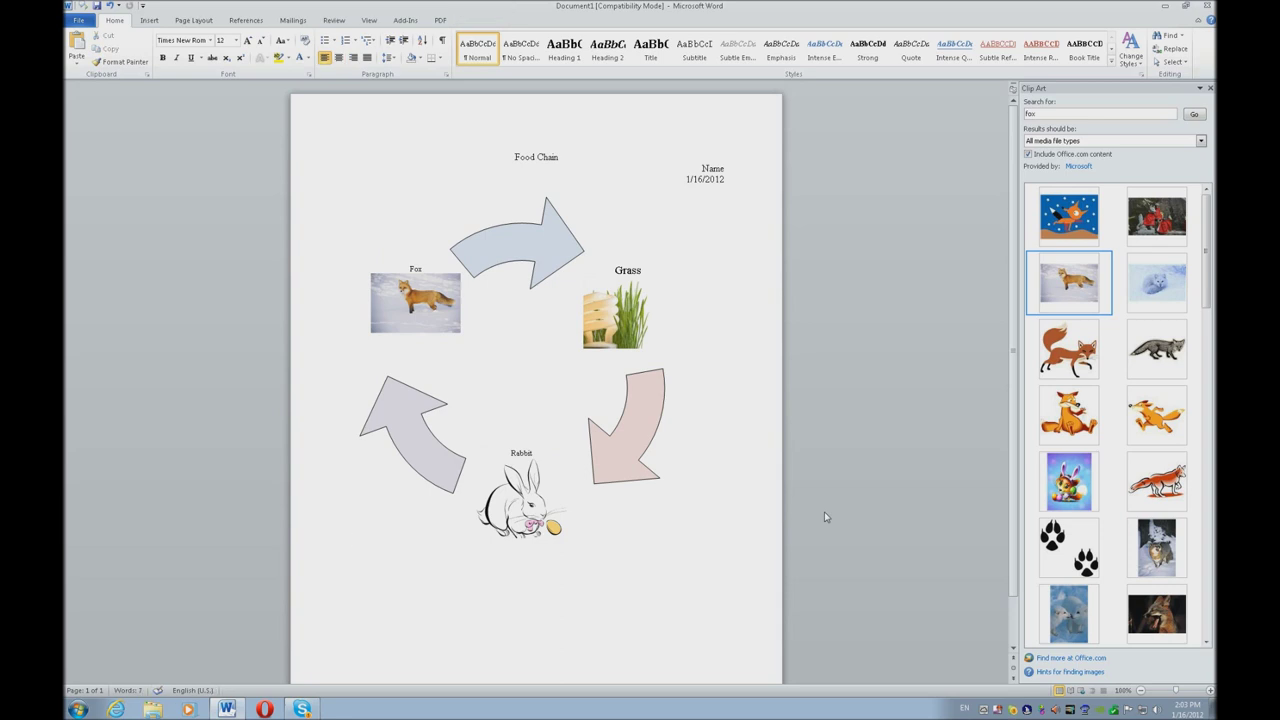